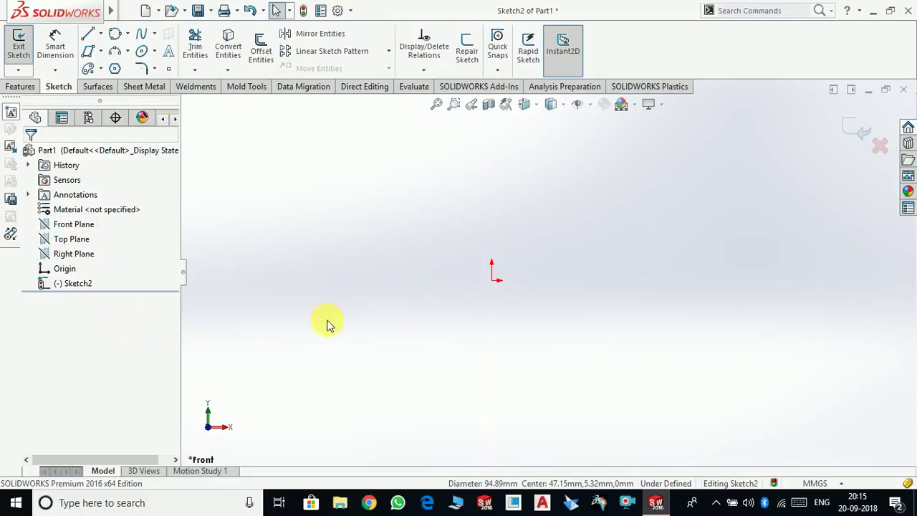
Turn the sketch view to the standard Back orientation.
click(63, 226)
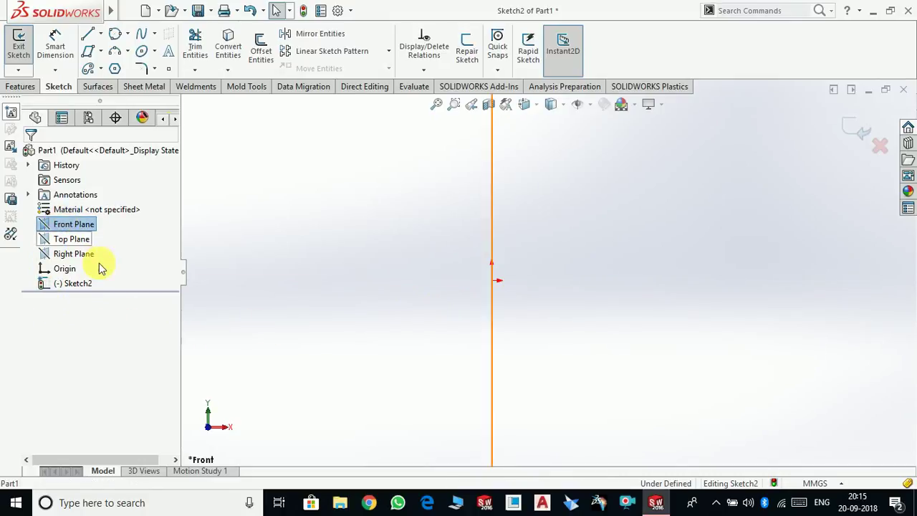
click(85, 226)
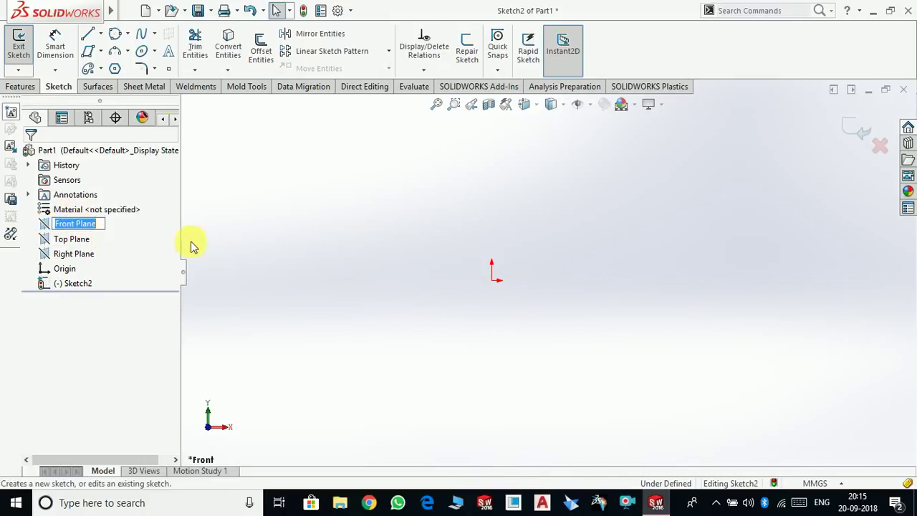
click(398, 270)
key(ctrl+2)
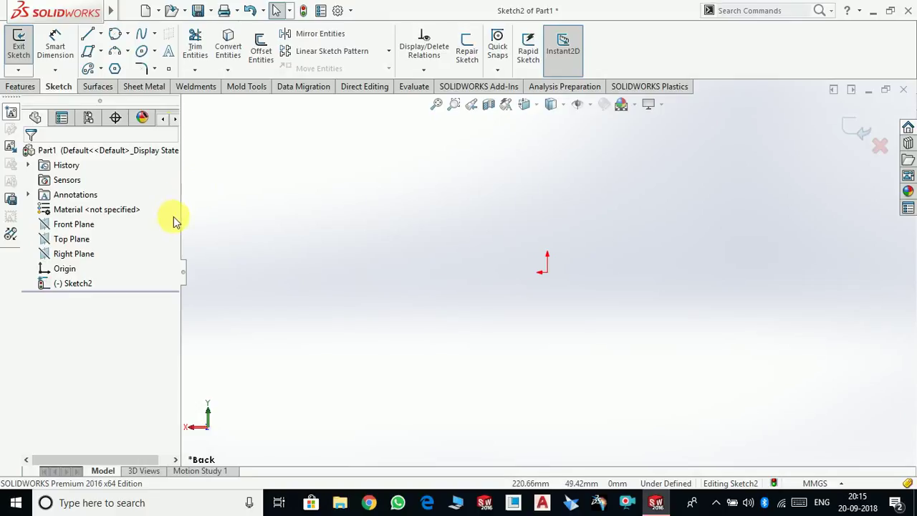
Sketch an upward-bulging three-point arc over the origin, with its endpoints about 96 mm apart at origin height.
click(129, 53)
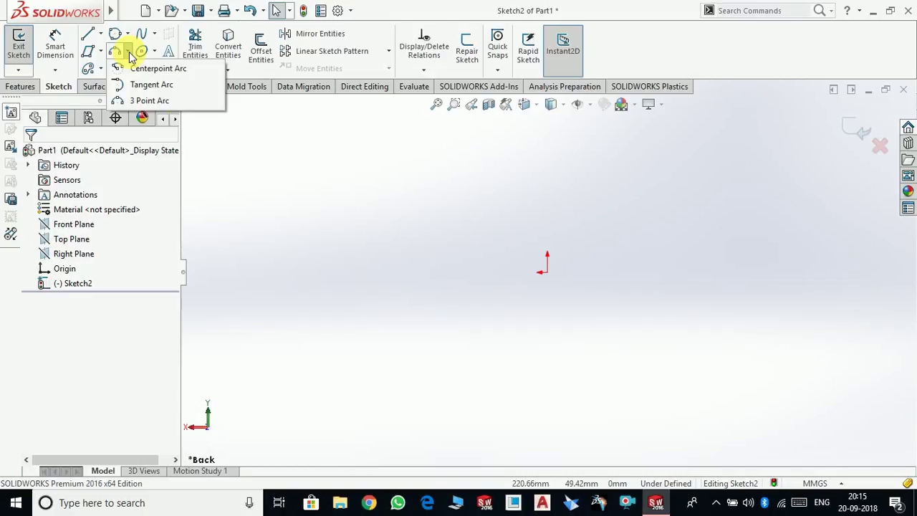
click(176, 101)
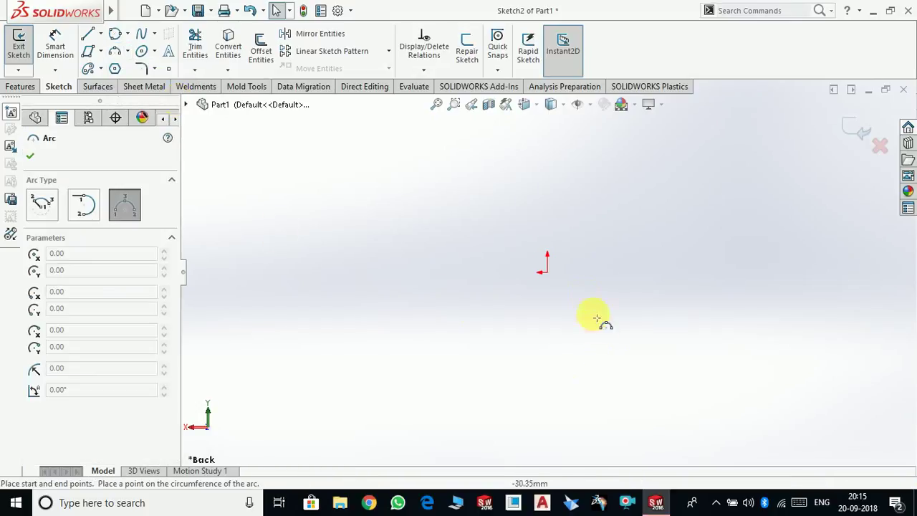
click(486, 275)
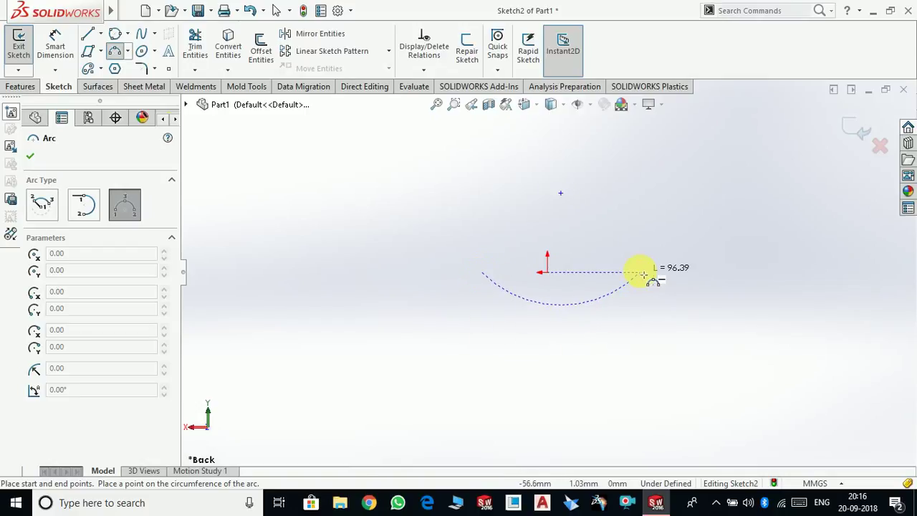
click(640, 272)
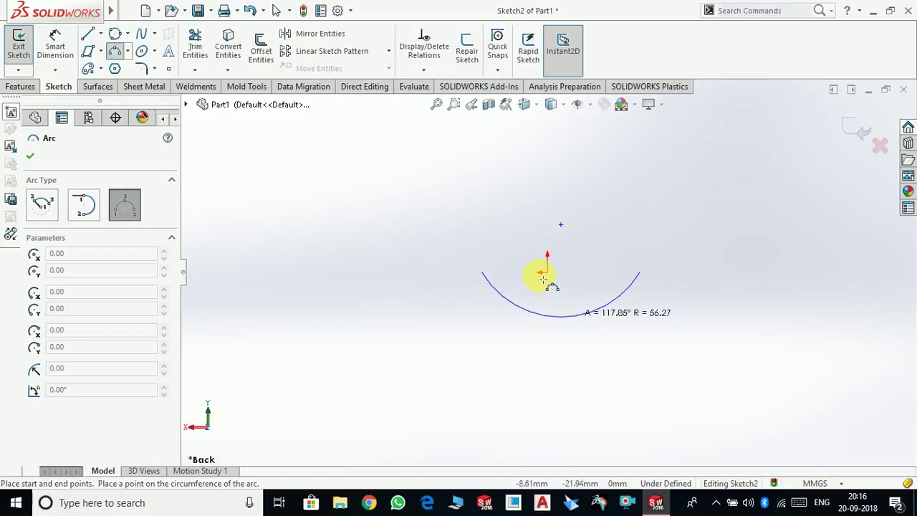
click(559, 233)
right_click(698, 228)
click(727, 236)
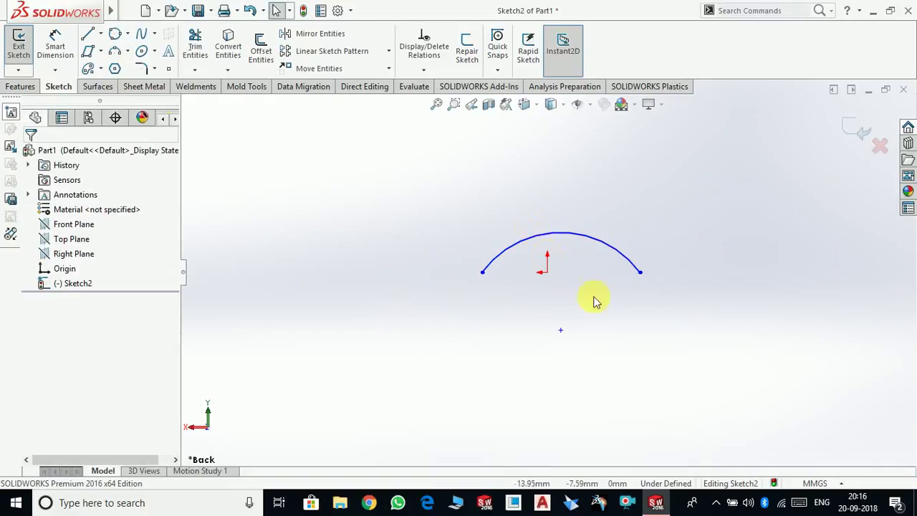
scroll(715, 342, up, 2)
scroll(511, 280, down, 3)
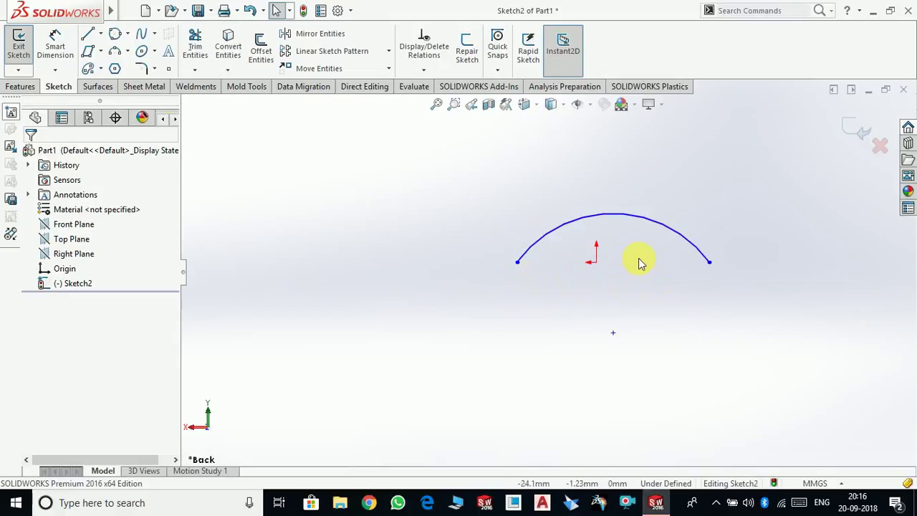
scroll(673, 287, down, 2)
scroll(616, 280, up, 2)
scroll(634, 266, down, 1)
scroll(643, 252, up, 2)
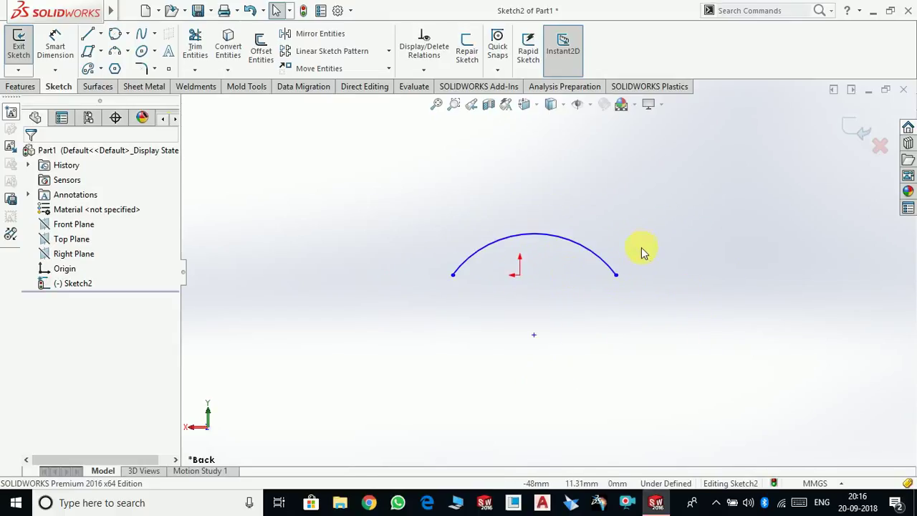
scroll(530, 271, down, 2)
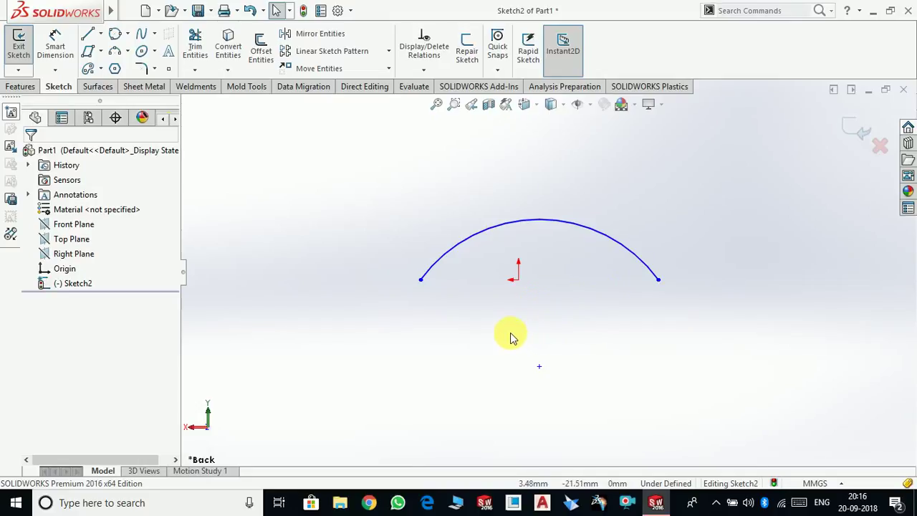
Add a horizontal relation between the arc's two endpoints and the origin.
click(420, 281)
ctrl+click(657, 281)
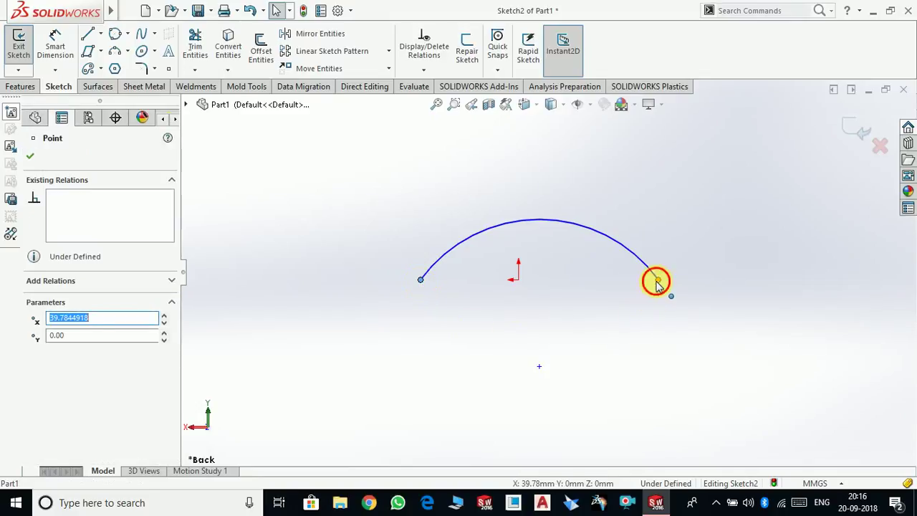
ctrl+click(520, 285)
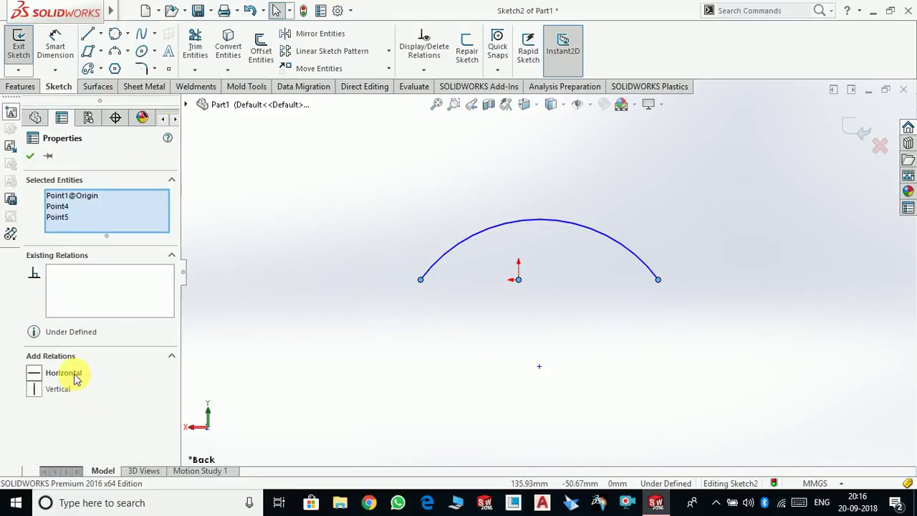
click(30, 156)
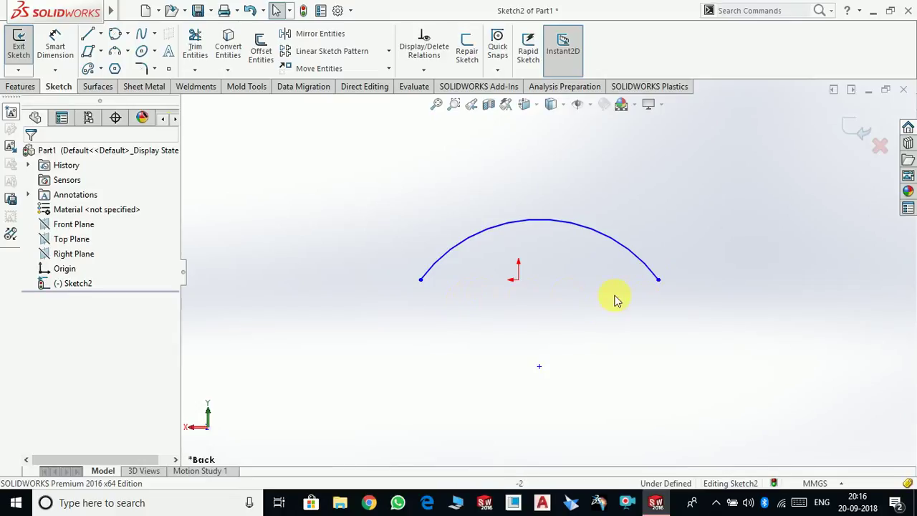
mouse_move(657, 283)
mouse_down()
mouse_move(244, 279)
mouse_move(890, 278)
mouse_move(277, 275)
mouse_move(381, 283)
mouse_move(814, 272)
mouse_move(389, 279)
mouse_move(806, 279)
mouse_move(650, 280)
mouse_move(667, 279)
mouse_move(658, 280)
mouse_up()
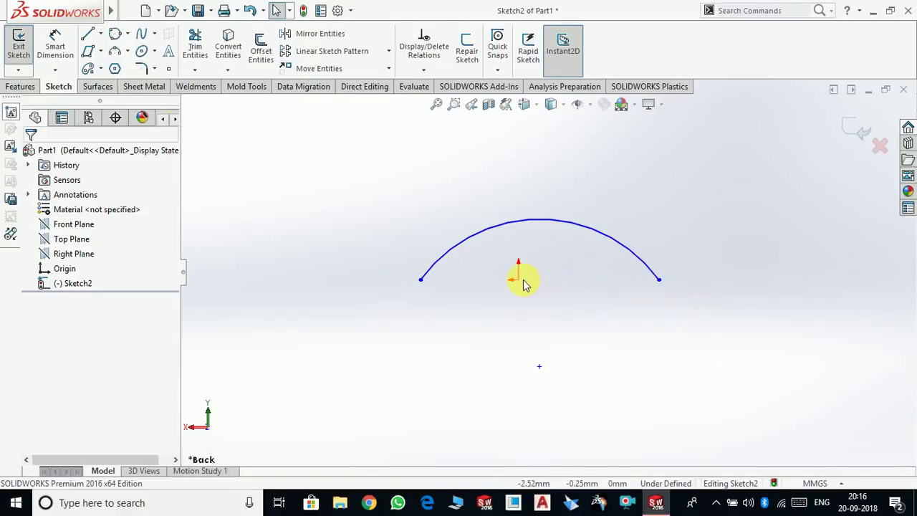
Add a vertical relation between the arc's centre point and the origin.
click(539, 367)
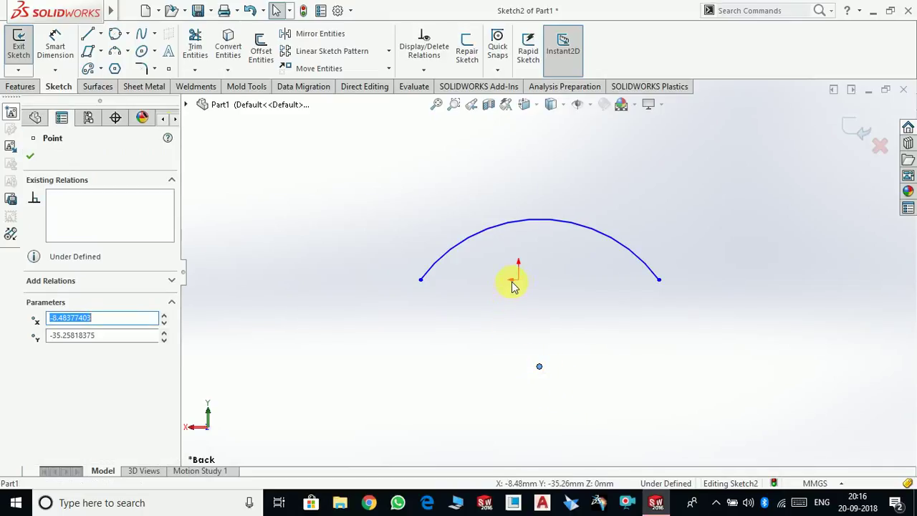
ctrl+click(515, 282)
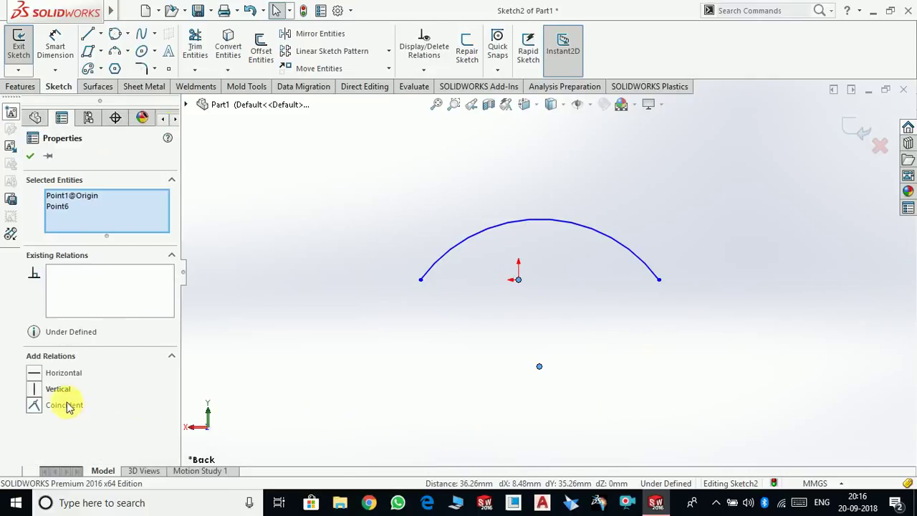
click(61, 390)
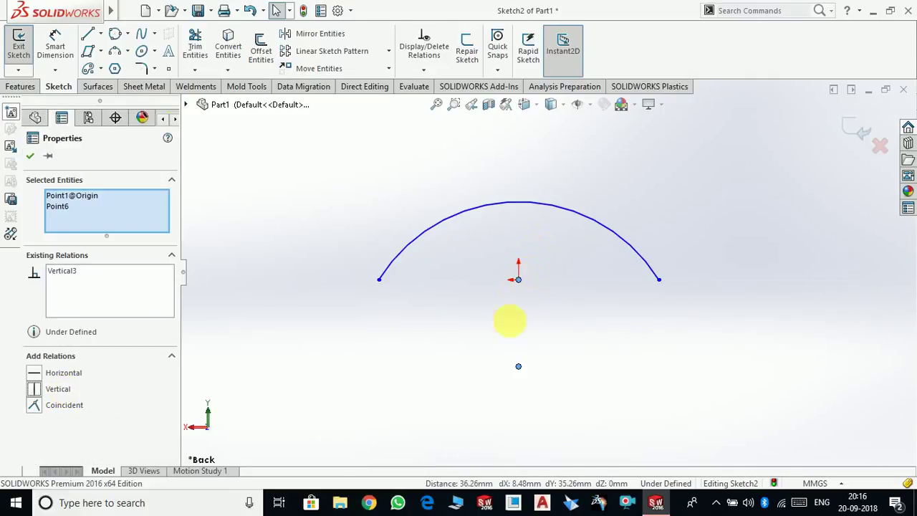
click(638, 360)
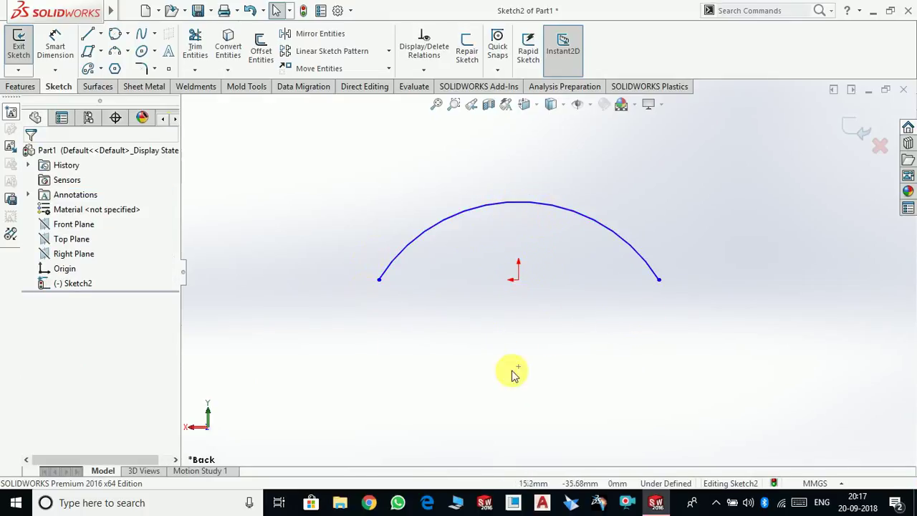
Dimension the vertical distance between the origin and the arc's centre point as 35 mm.
click(57, 45)
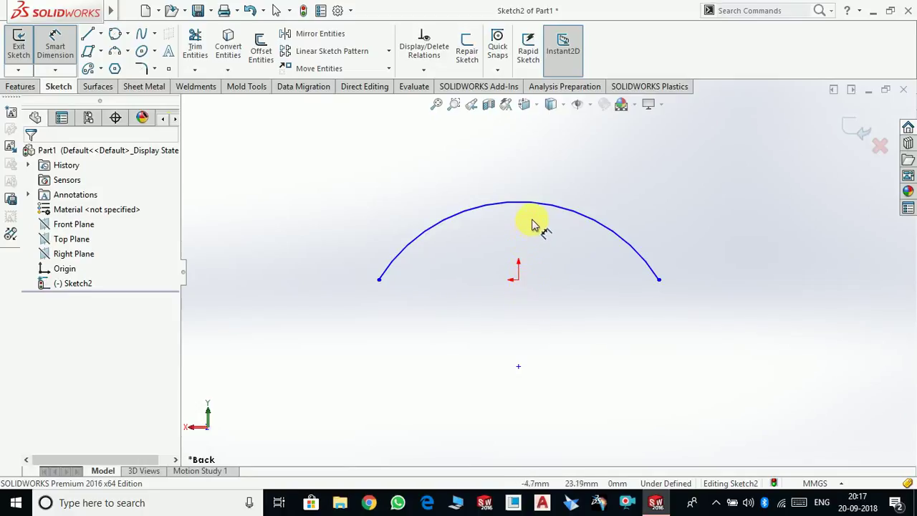
click(518, 280)
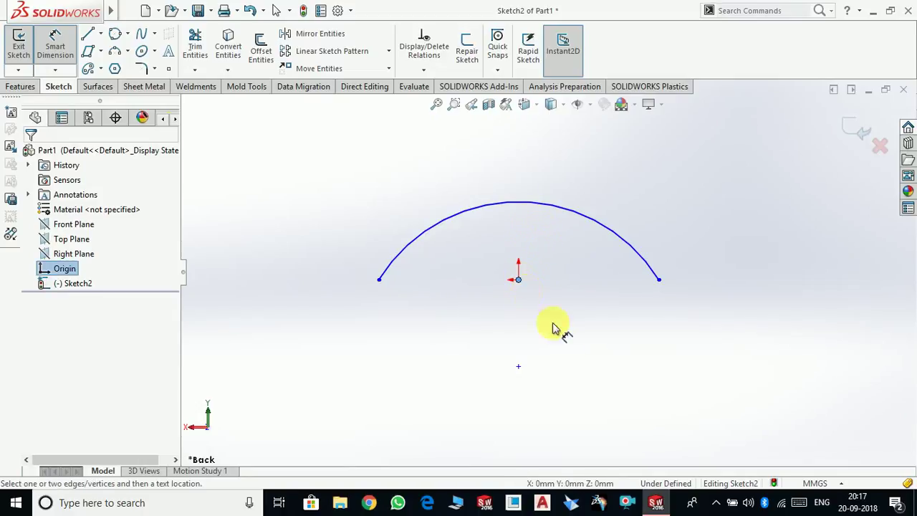
click(518, 366)
click(592, 332)
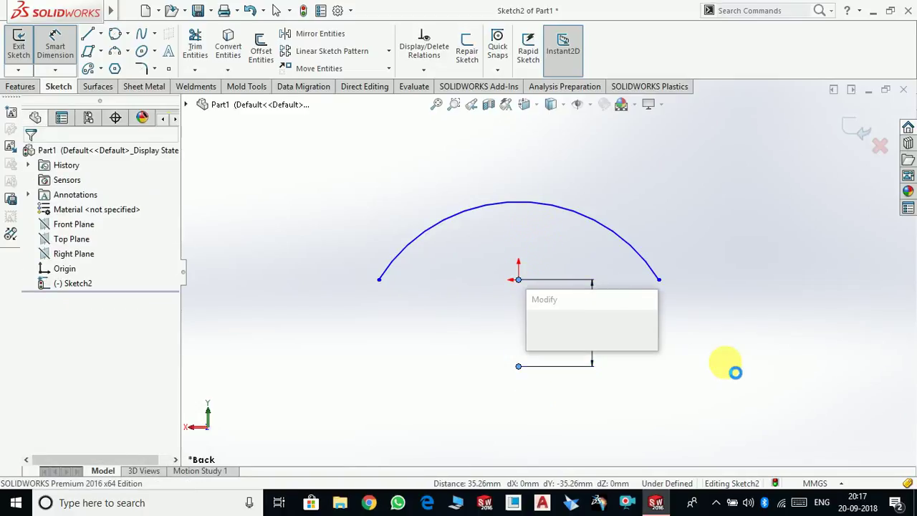
text(35)
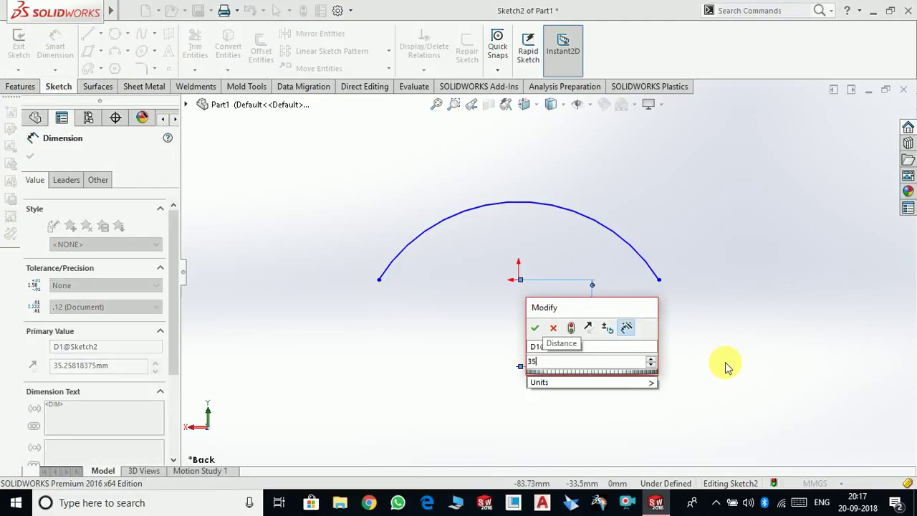
key(Return)
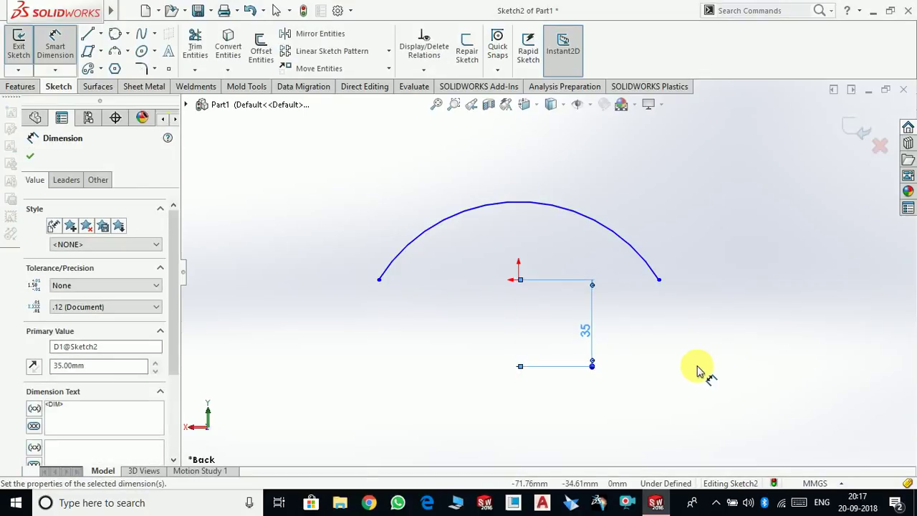
Dimension the arc's radius as 66 mm.
click(592, 223)
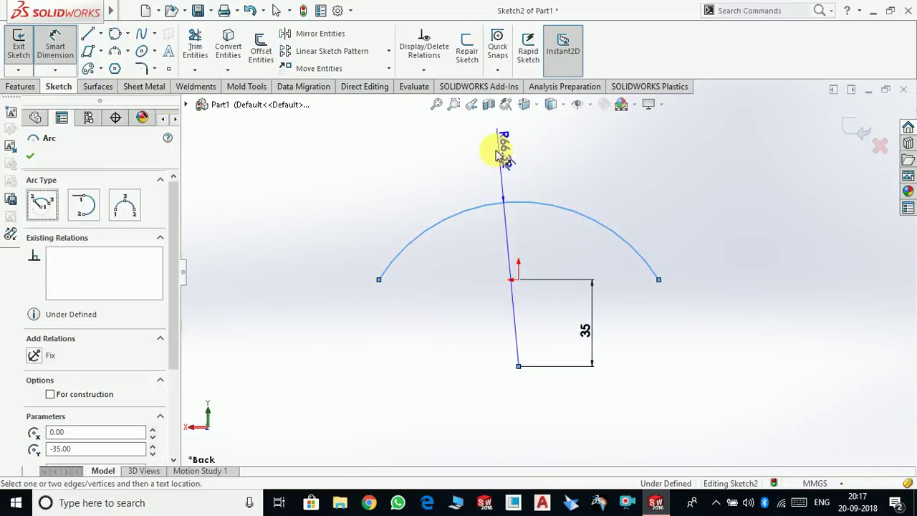
click(435, 146)
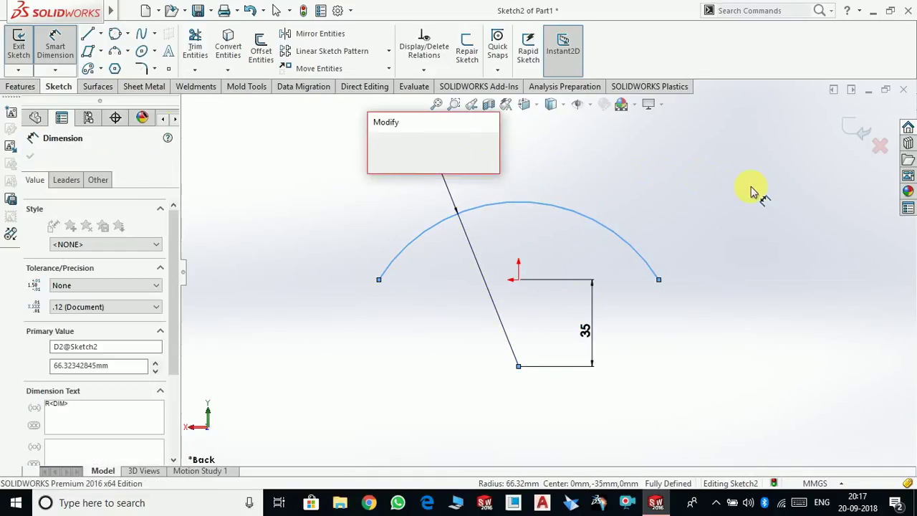
text(66)
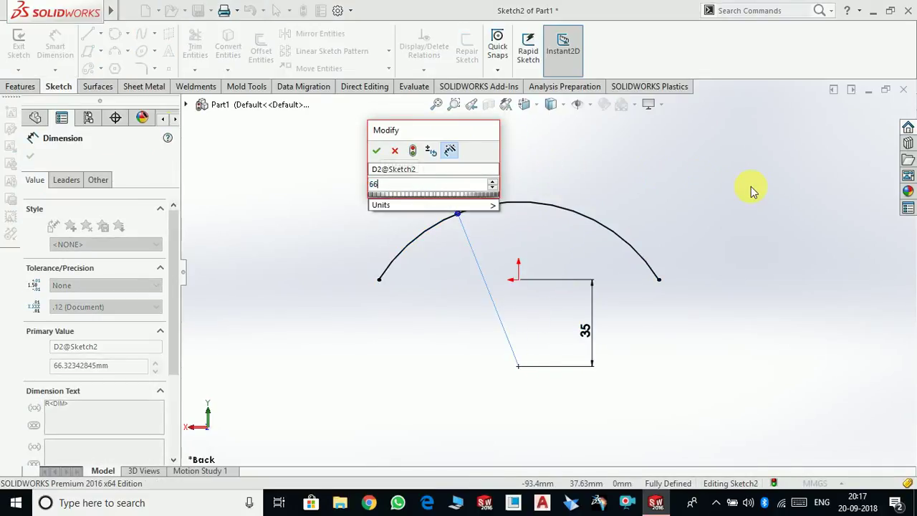
key(Return)
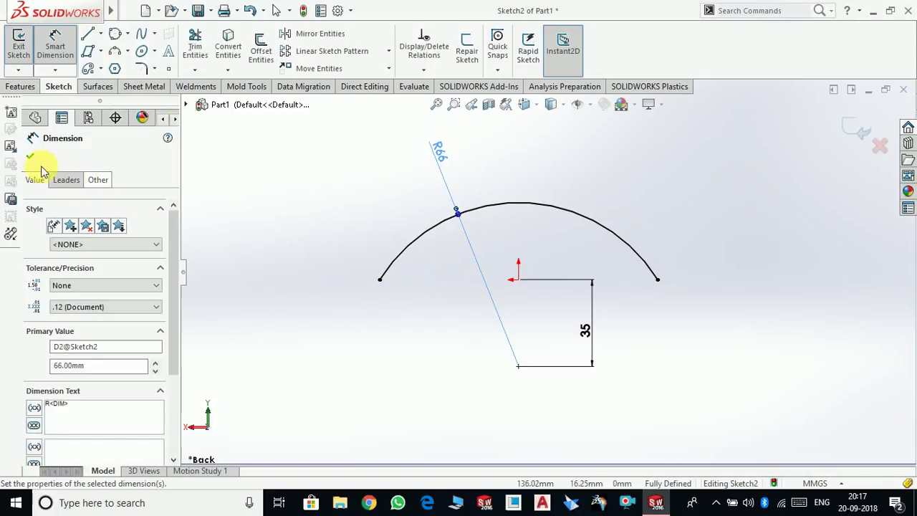
click(30, 156)
scroll(659, 321, up, 3)
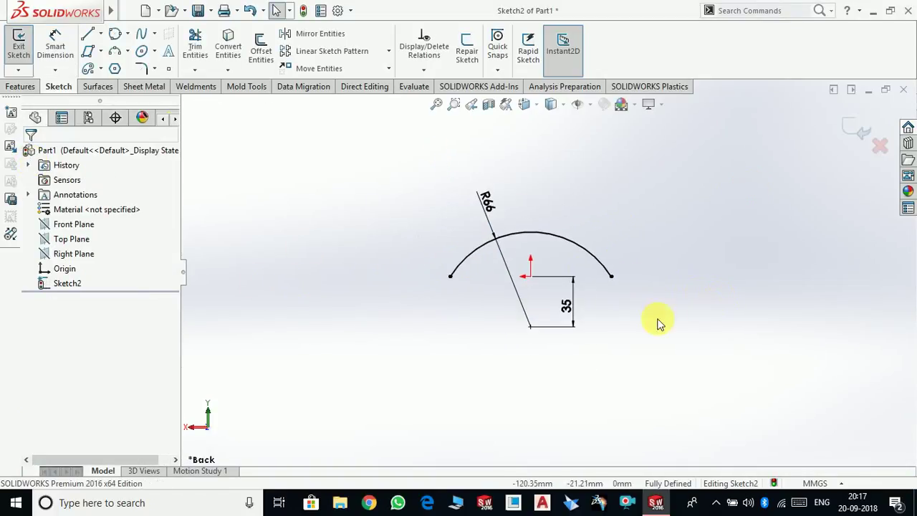
scroll(522, 247, down, 3)
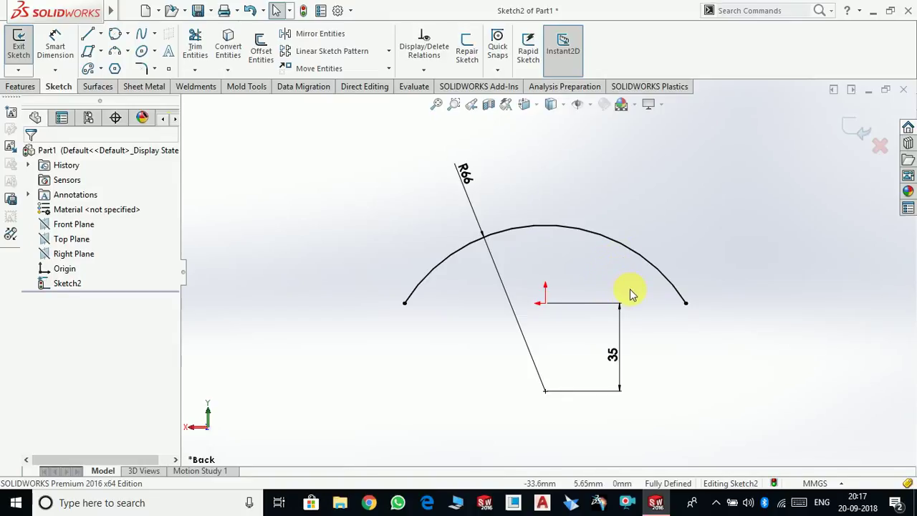
scroll(602, 286, up, 4)
scroll(505, 284, down, 3)
scroll(505, 285, down, 2)
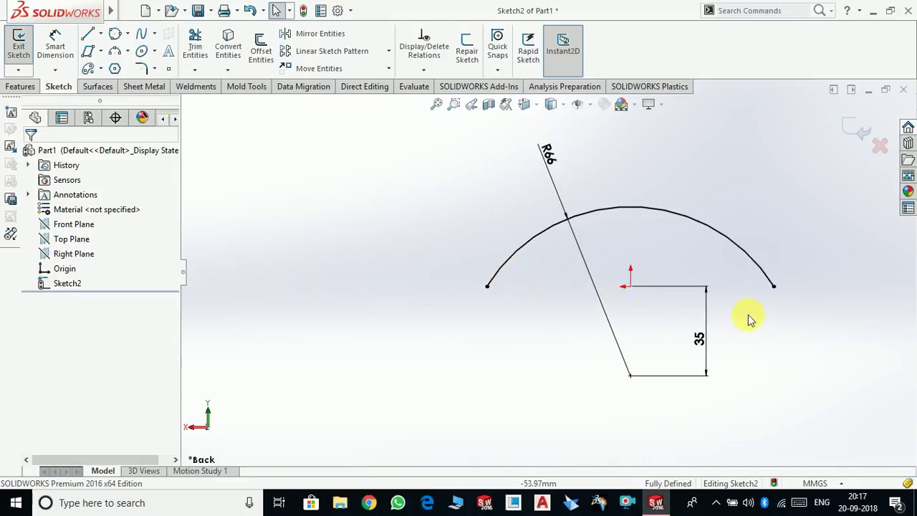
scroll(583, 266, up, 3)
scroll(659, 277, down, 3)
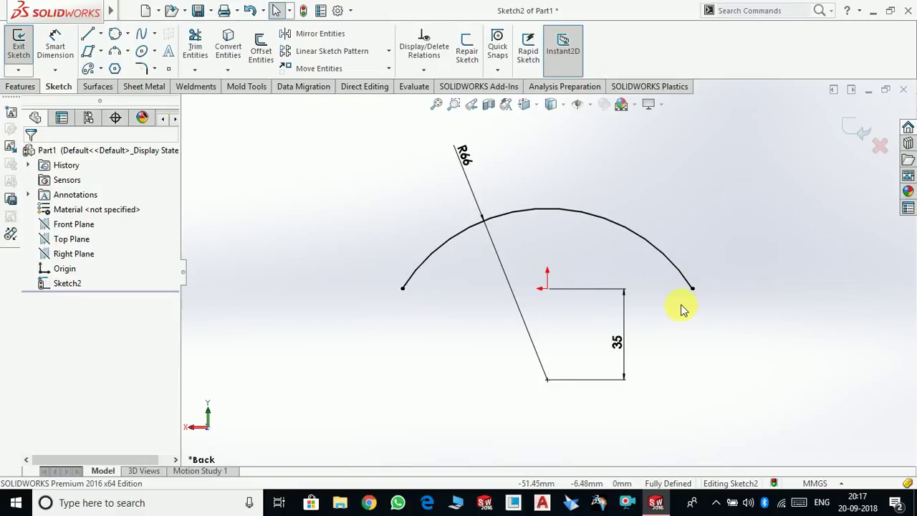
Undo the arc's radius dimension, the centre-to-origin distance dimension and the vertical relation.
key(ctrl+z)
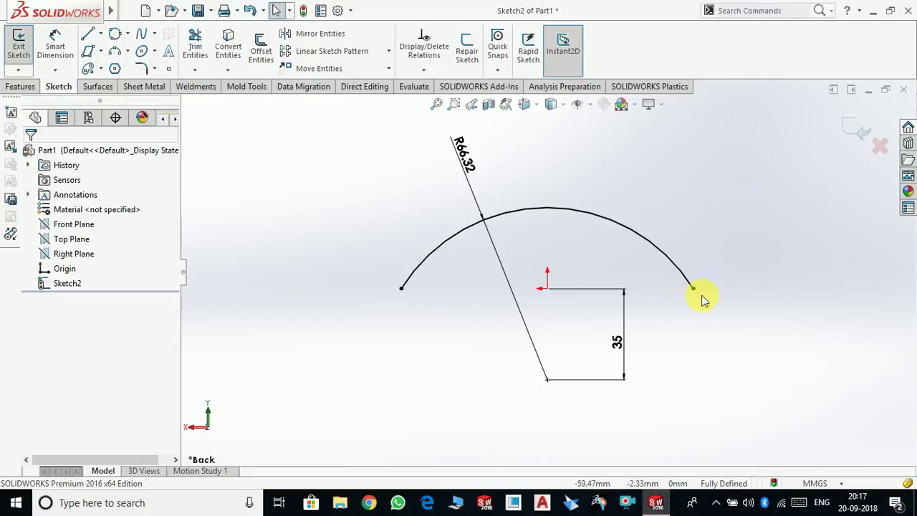
key(ctrl+z)
key(ctrl+z)
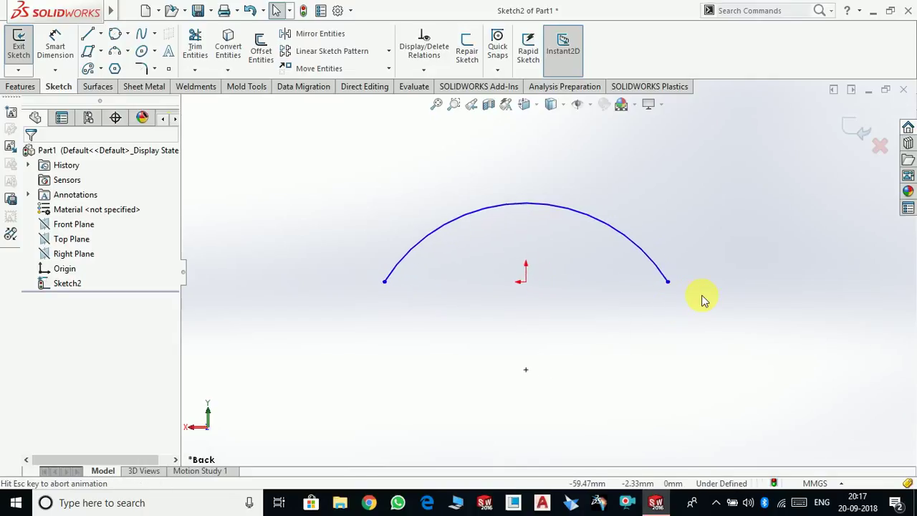
key(ctrl+z)
key(ctrl+z)
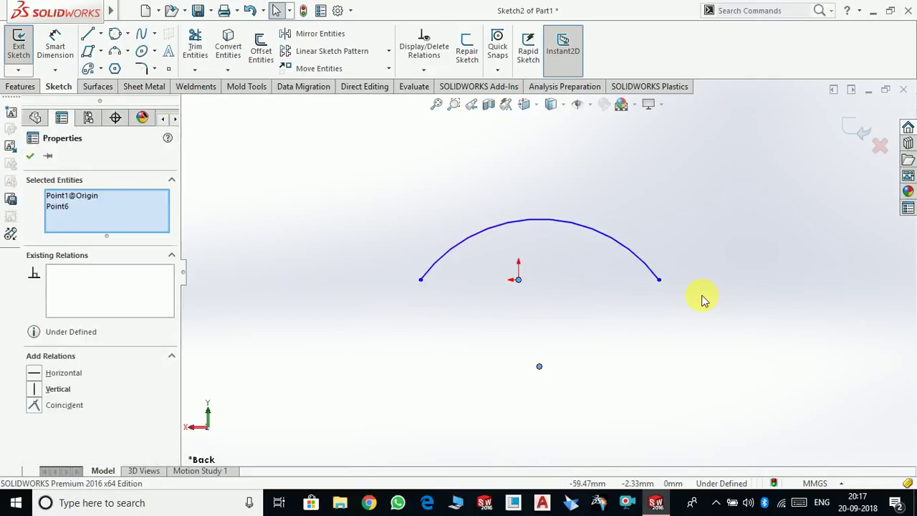
Undo the remaining edits back to the empty sketch, removing the three-point arc.
key(ctrl+z)
key(ctrl+z)
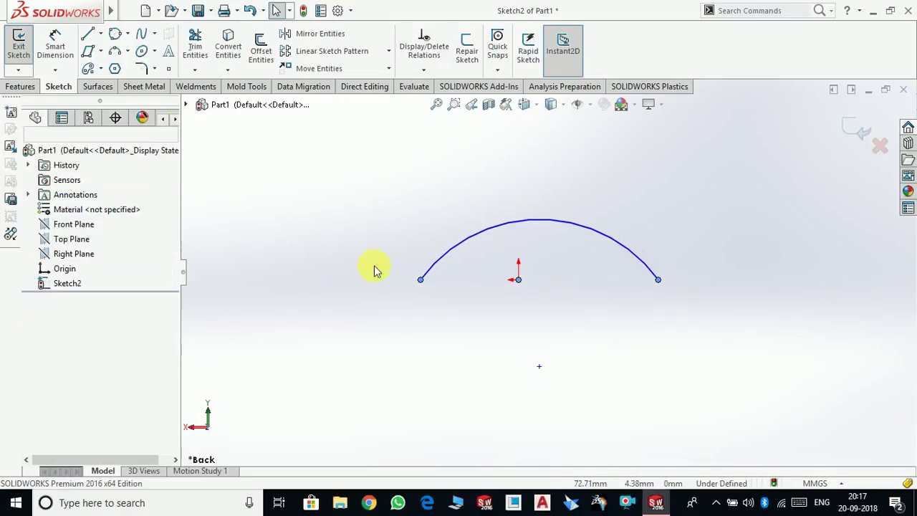
key(ctrl+z)
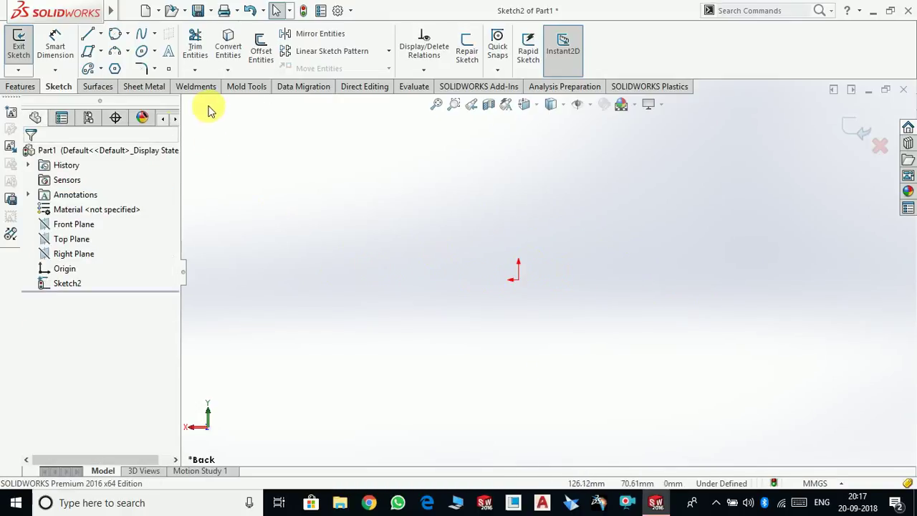
Try to start a tangent arc at the origin in the empty sketch.
click(128, 51)
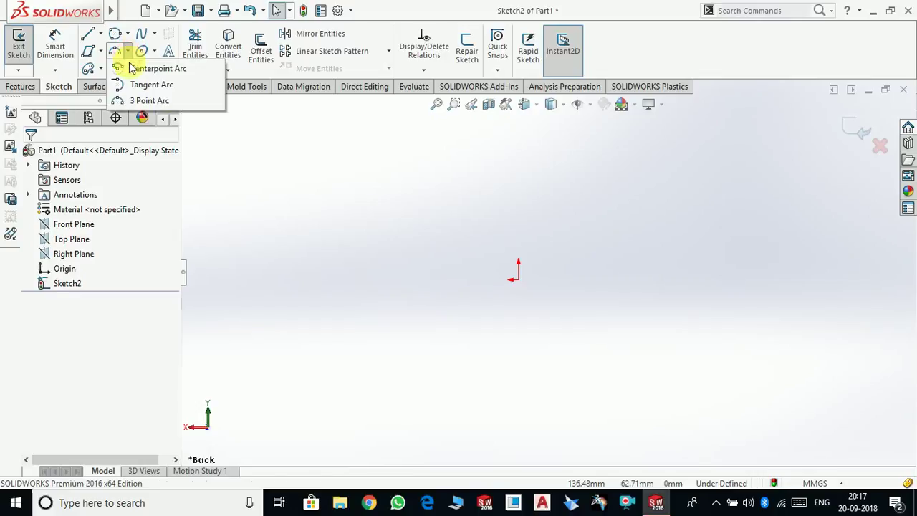
click(141, 84)
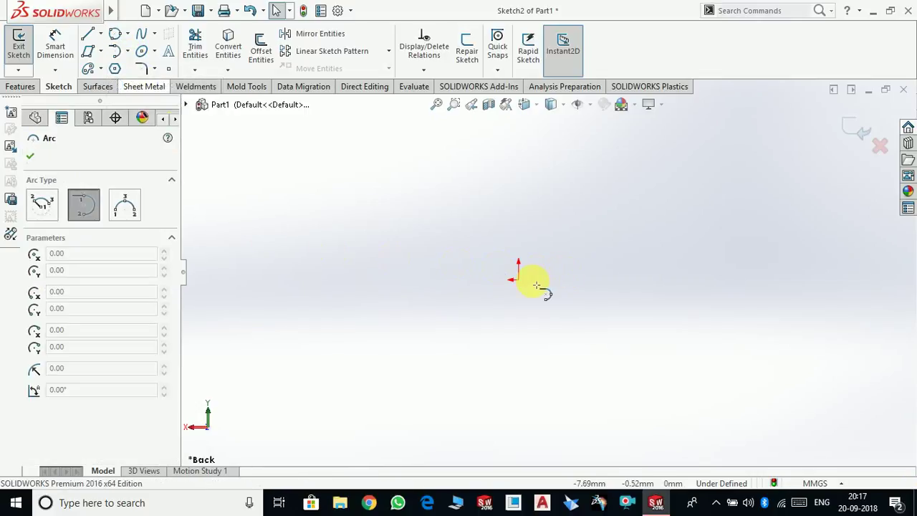
click(599, 233)
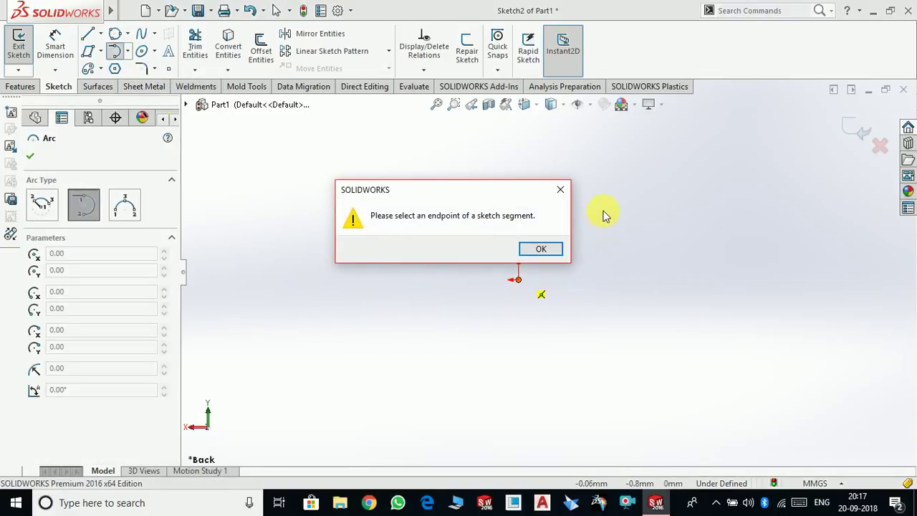
click(557, 190)
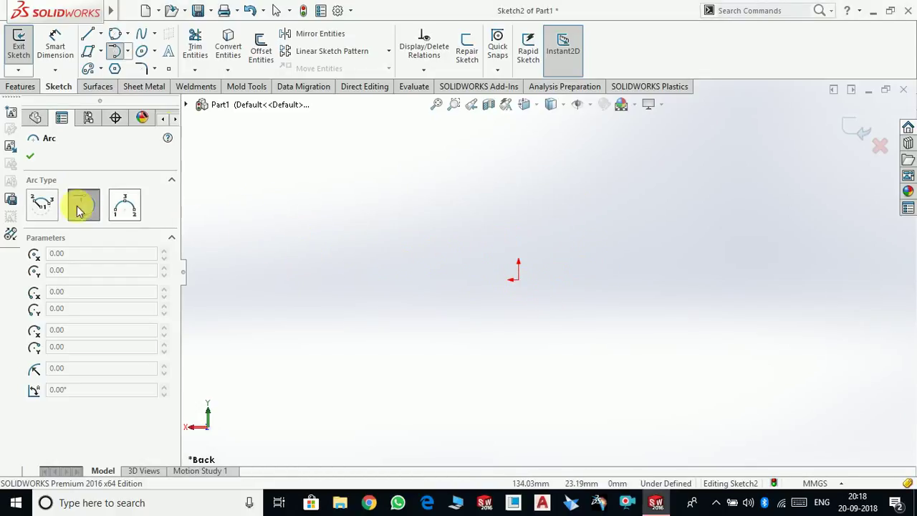
click(31, 157)
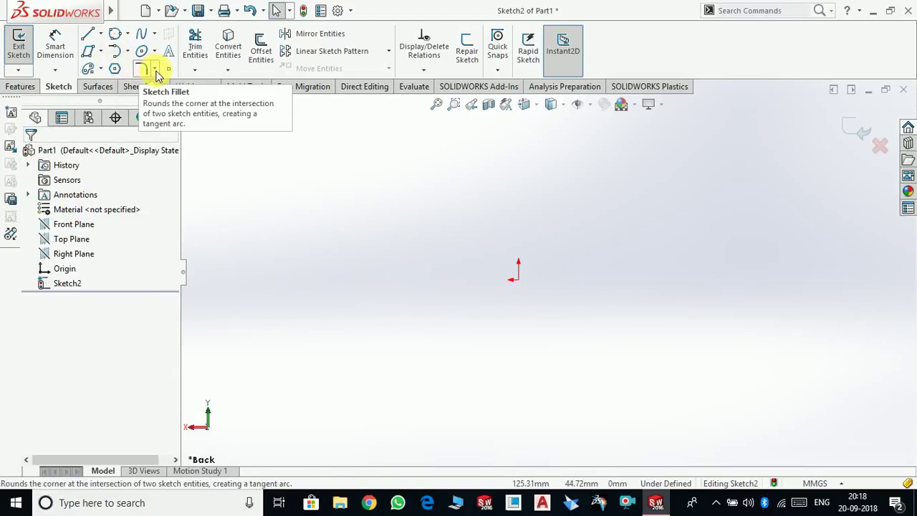
Sketch a shallow three-point arc with level endpoints beside the origin, about 98.5 mm in radius and 38° in angle.
click(126, 51)
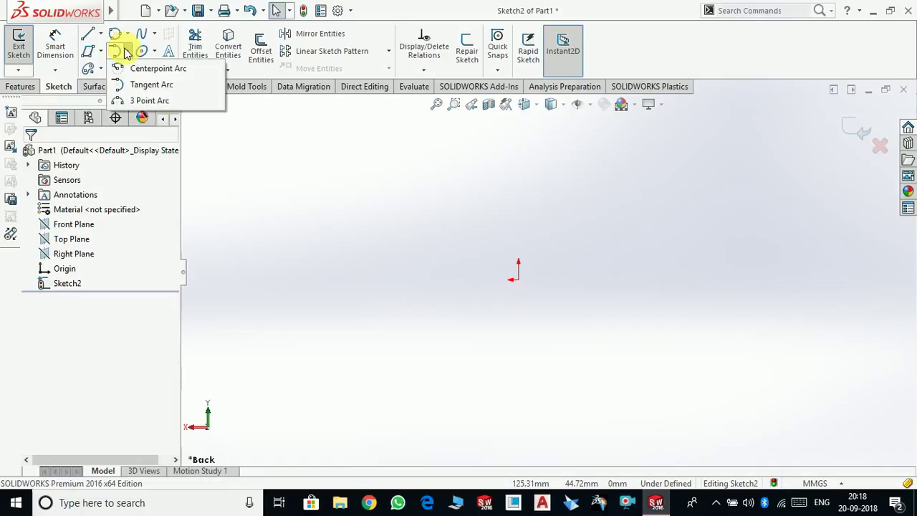
click(149, 101)
click(287, 293)
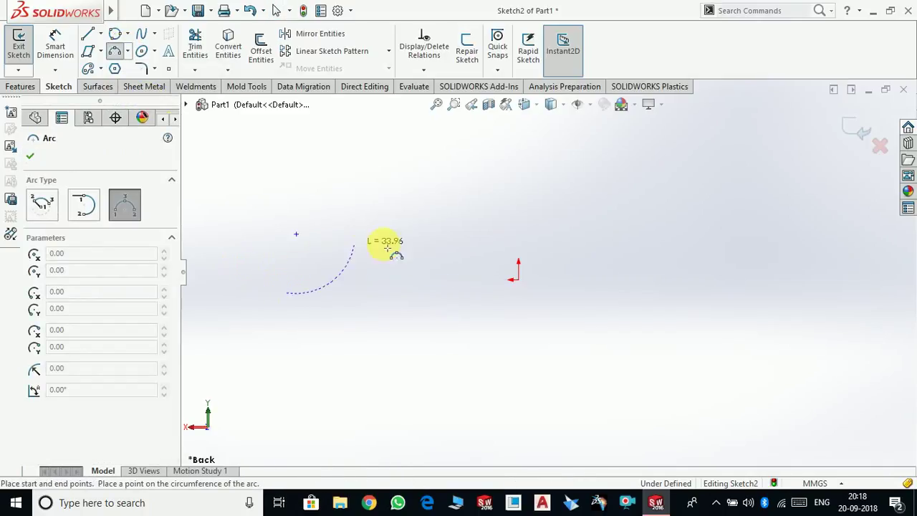
click(442, 293)
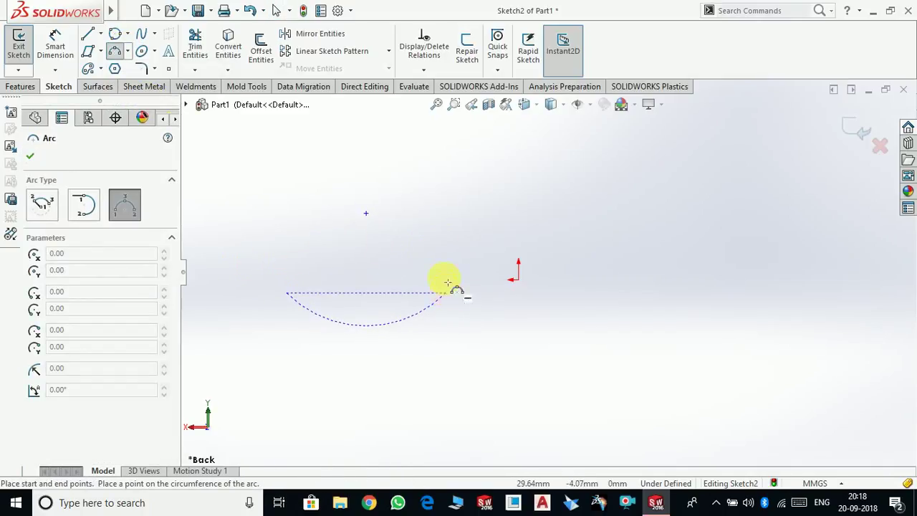
click(420, 285)
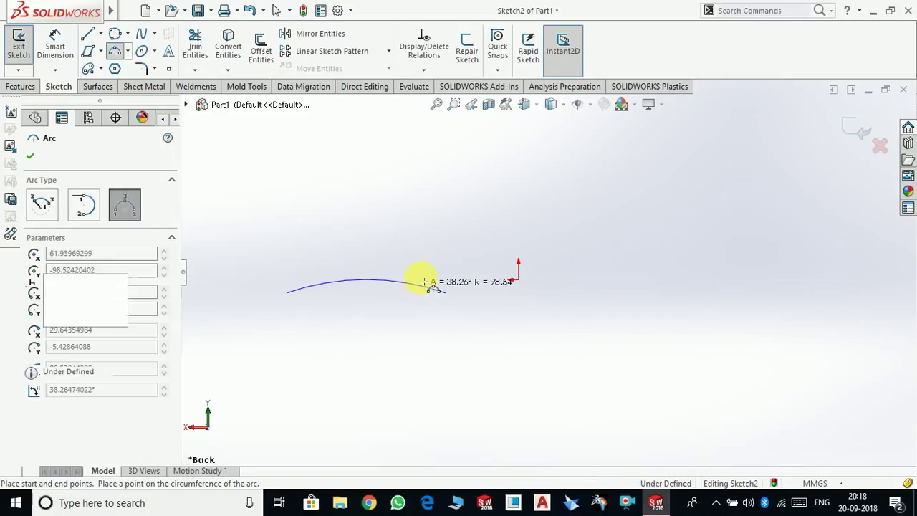
right_click(479, 260)
click(474, 252)
Chain two tangent arcs upward from the three-point arc's endpoint nearest the origin, the second about 12.3 mm in radius.
click(127, 51)
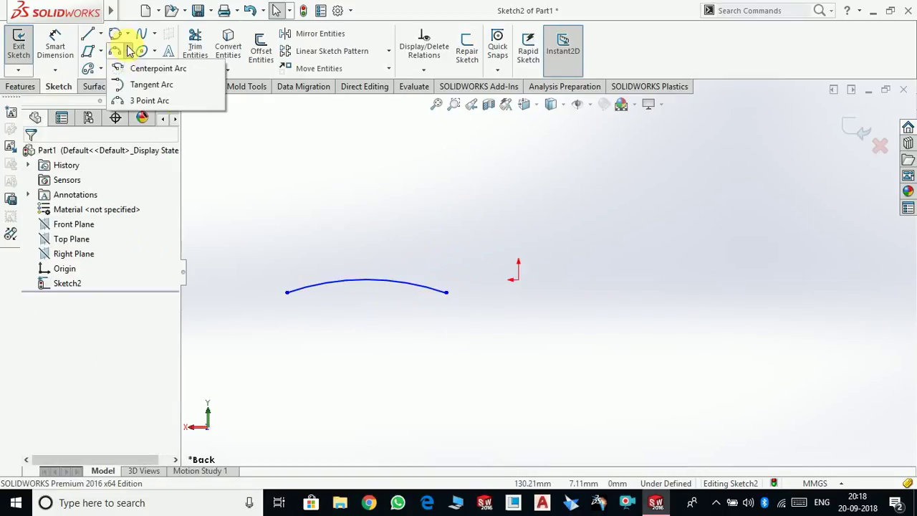
click(134, 86)
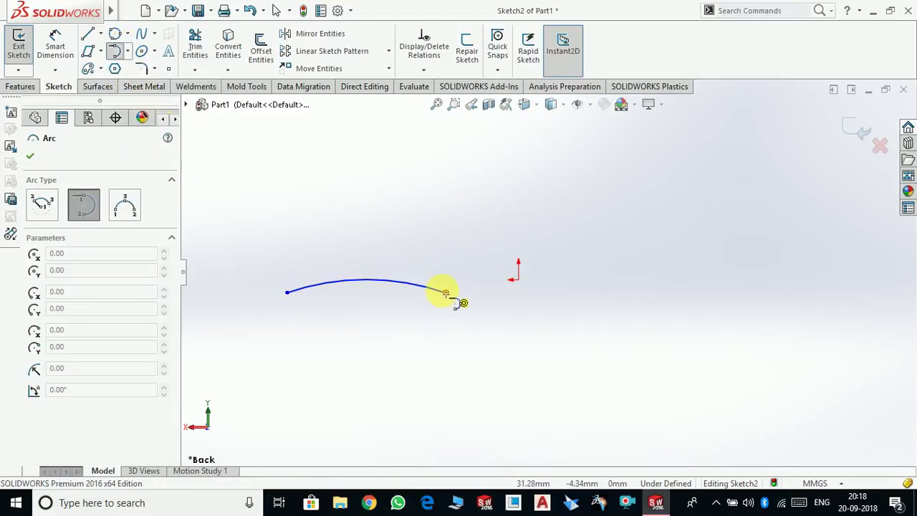
click(446, 292)
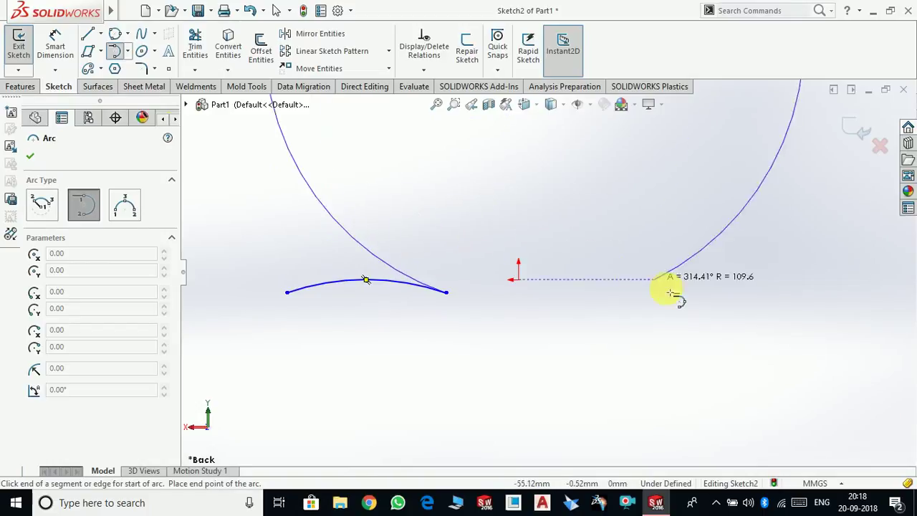
click(318, 182)
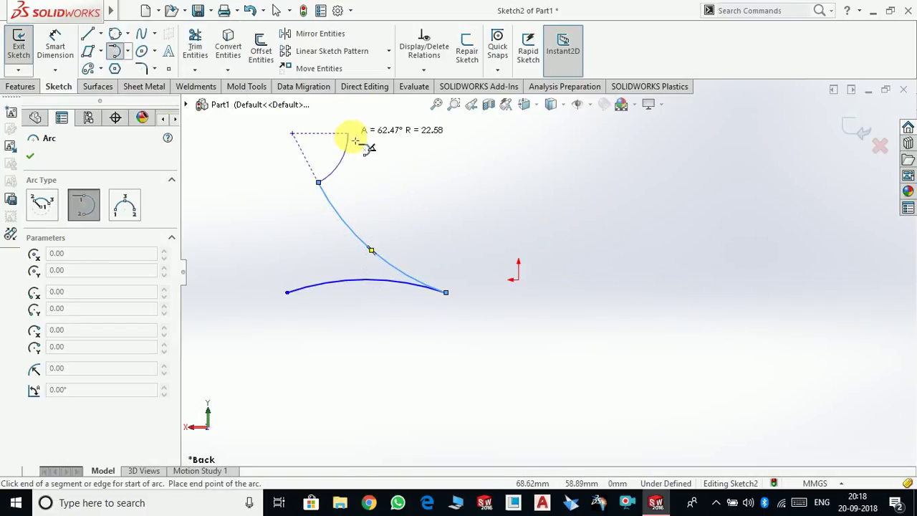
click(318, 128)
right_click(404, 156)
click(424, 159)
Delete the small tangent arc at the upper end of the chain.
scroll(416, 266, up, 2)
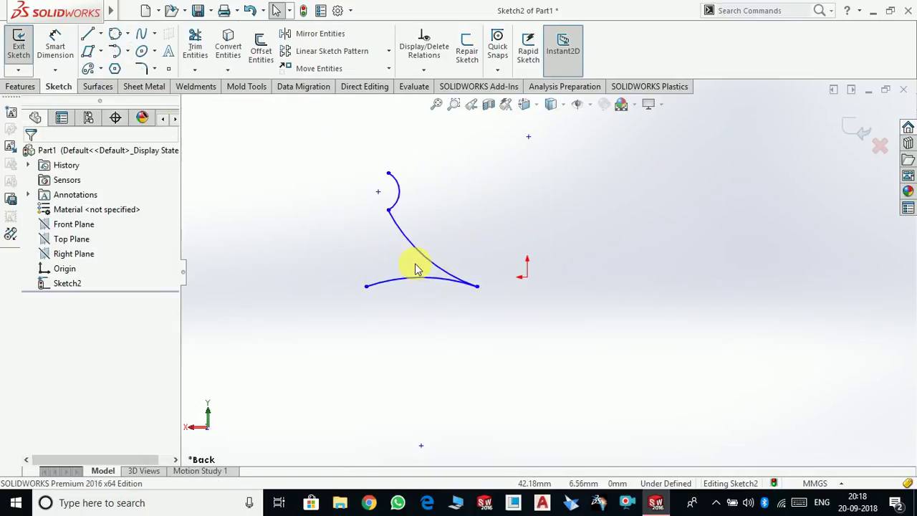
scroll(544, 311, down, 5)
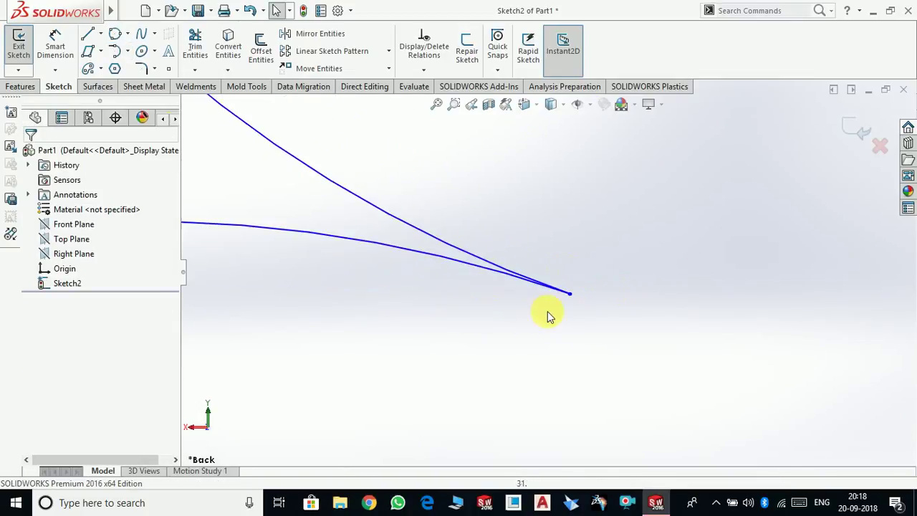
scroll(606, 330, up, 5)
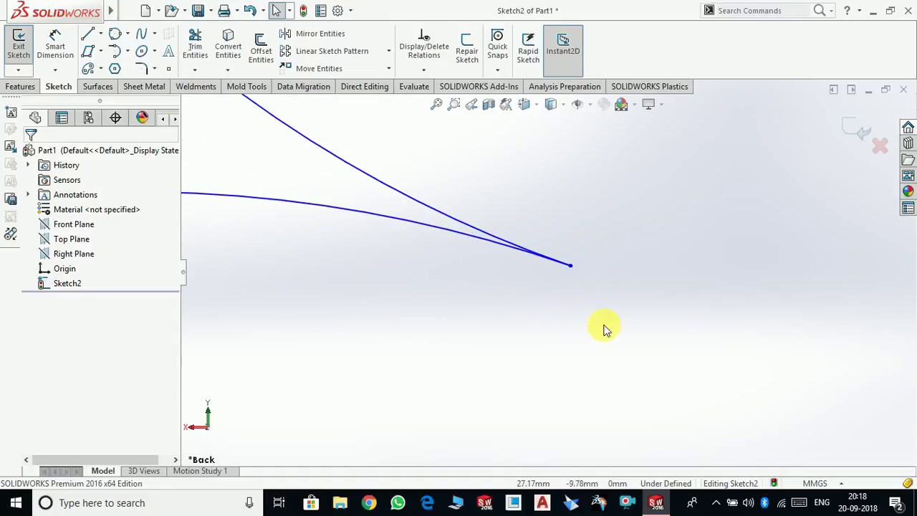
scroll(475, 183, down, 2)
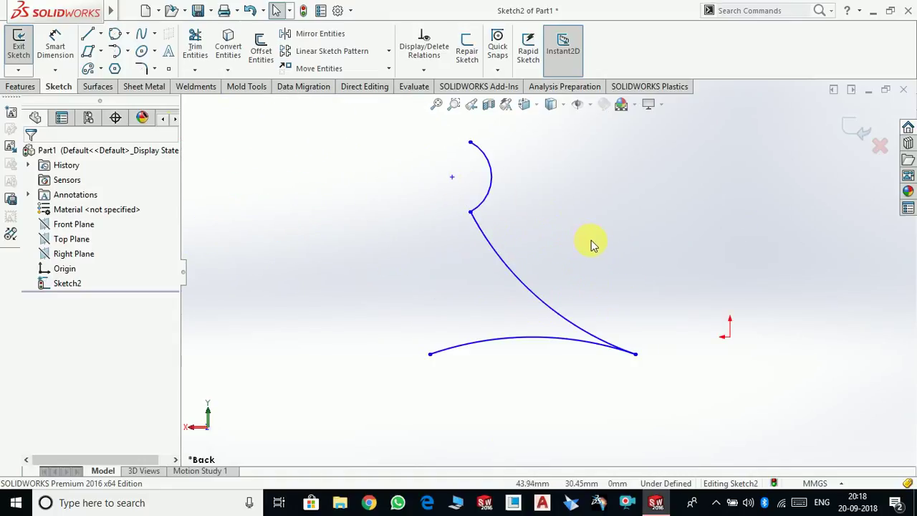
click(491, 192)
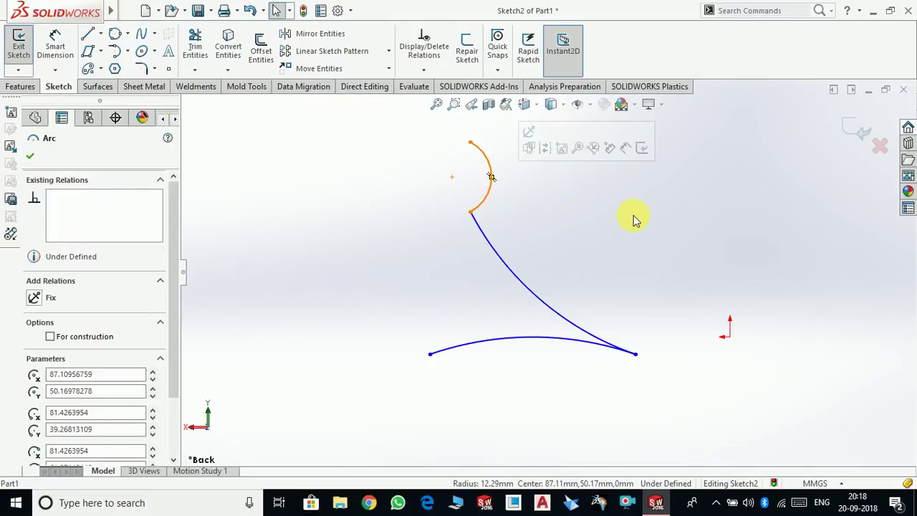
key(Delete)
Examine how the tangent arc meets the three-point arc at their shared endpoint.
scroll(641, 372, down, 2)
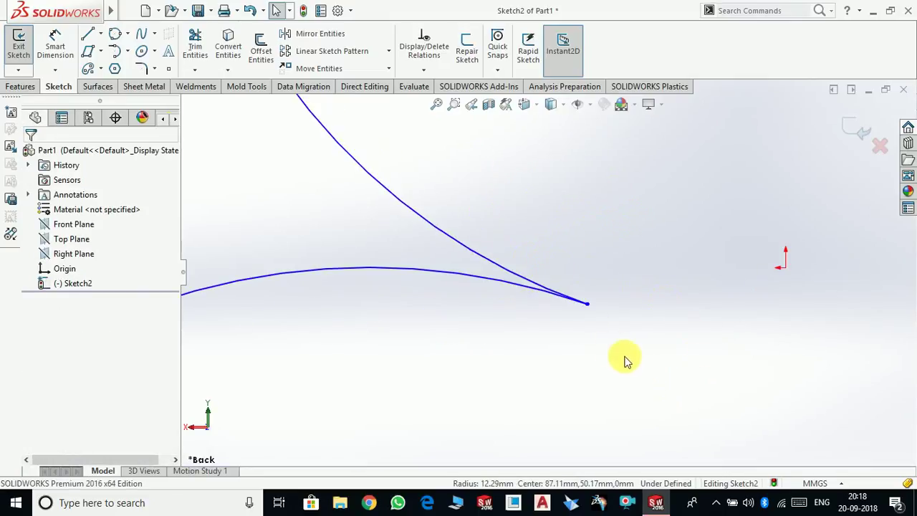
scroll(597, 334, up, 2)
scroll(528, 284, down, 2)
scroll(640, 304, up, 5)
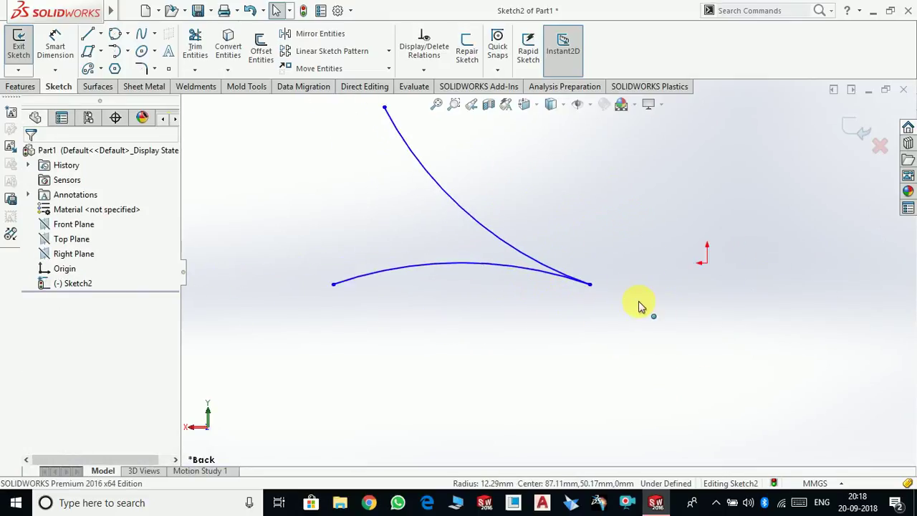
scroll(557, 300, down, 3)
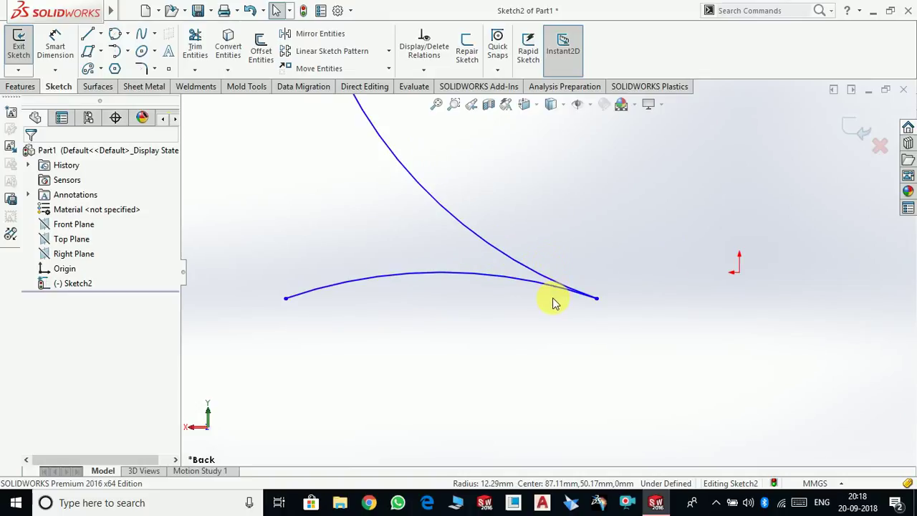
scroll(552, 302, down, 2)
scroll(563, 300, up, 3)
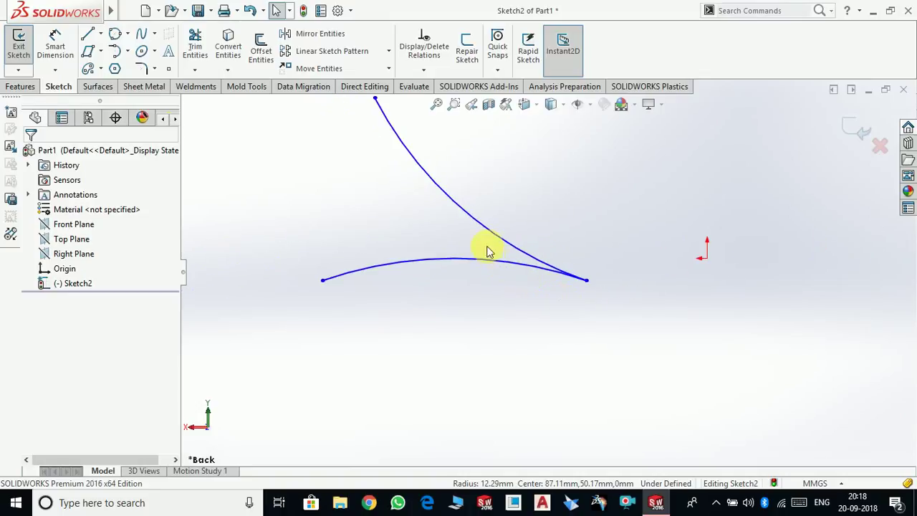
scroll(538, 260, up, 3)
scroll(555, 278, down, 2)
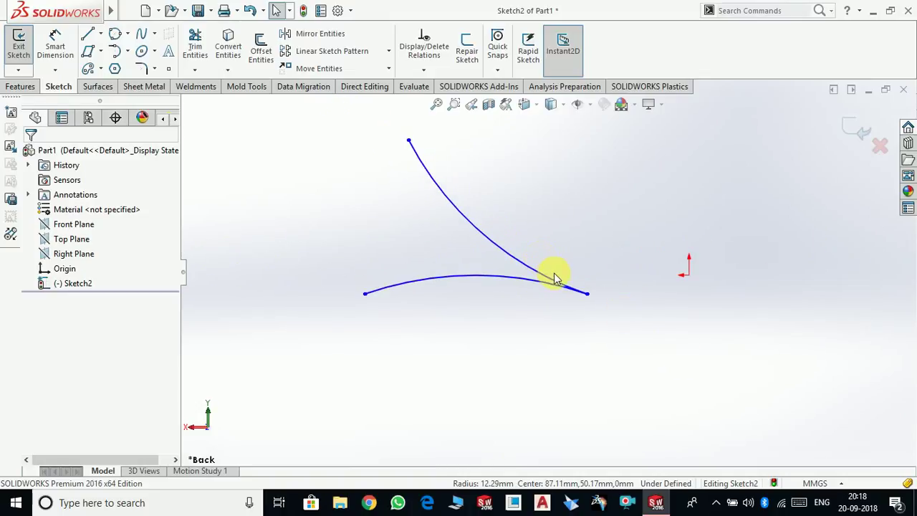
scroll(581, 309, down, 1)
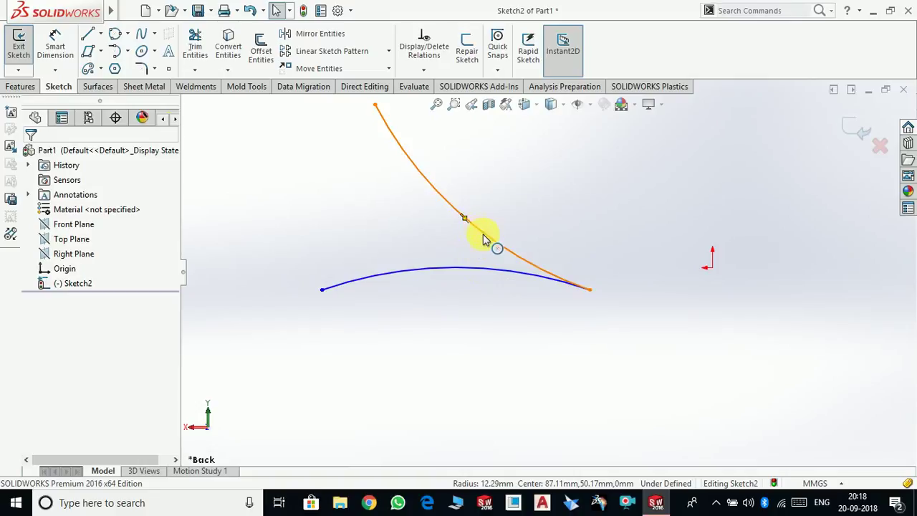
scroll(492, 325, up, 2)
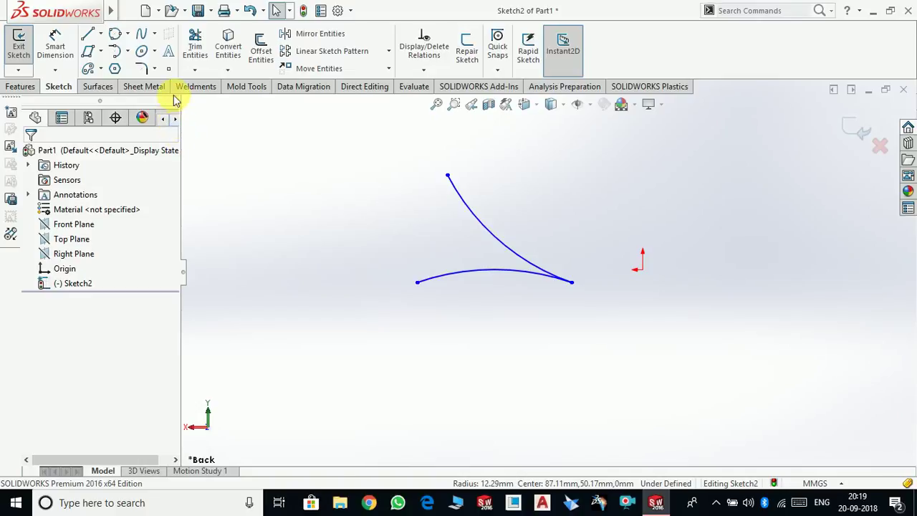
Sketch a centerpoint arc centred on the origin, starting level with it and sweeping over it towards the other arcs.
click(129, 52)
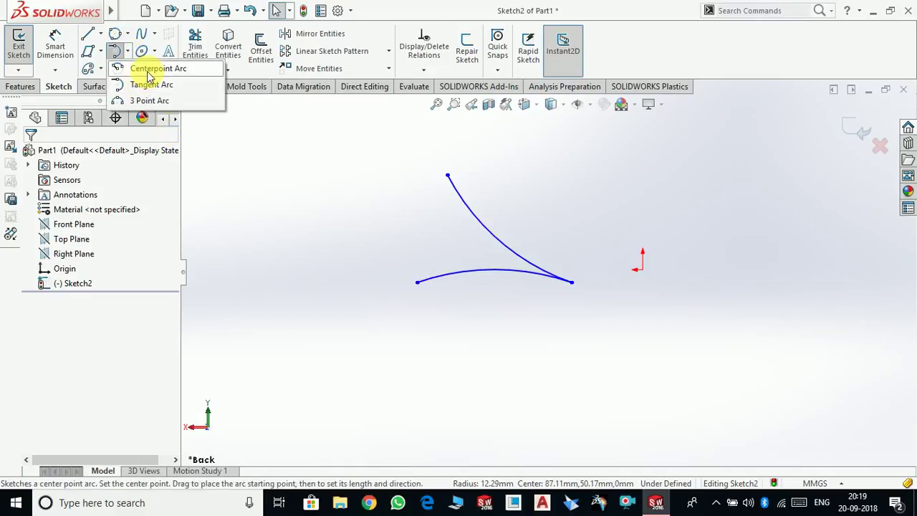
click(150, 69)
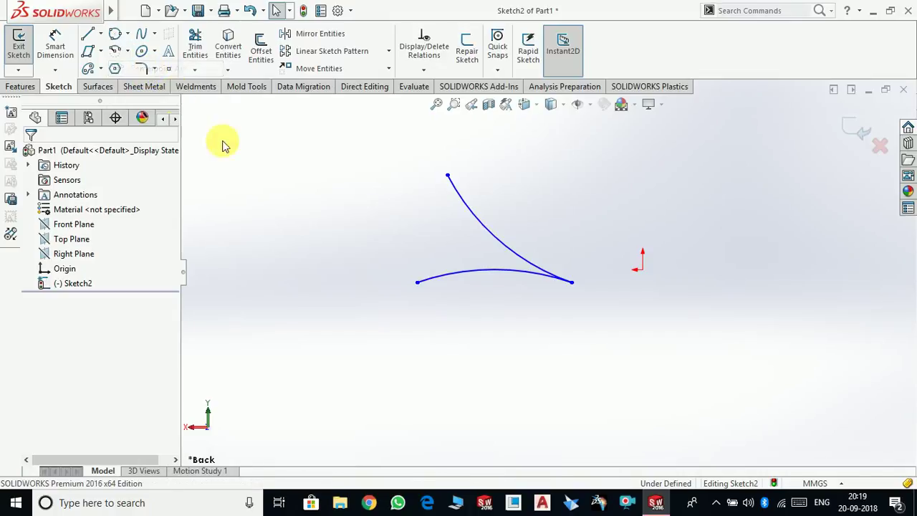
click(644, 271)
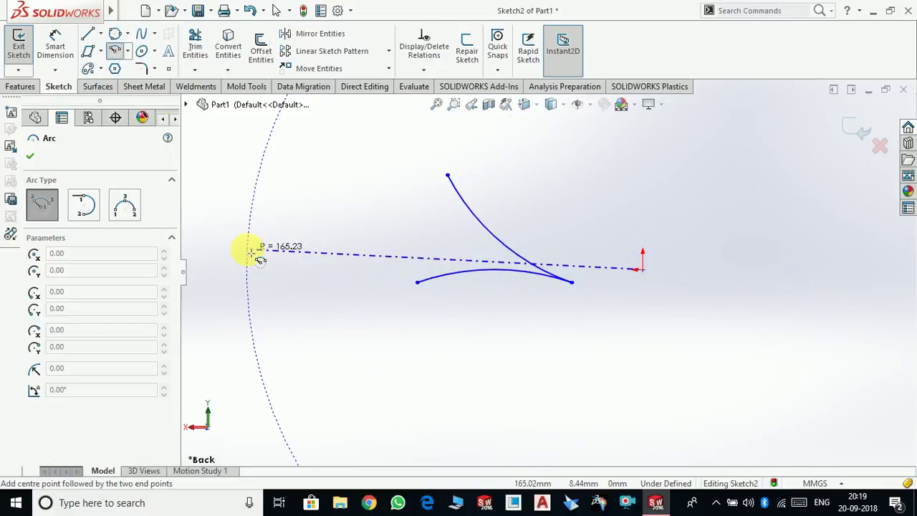
click(721, 269)
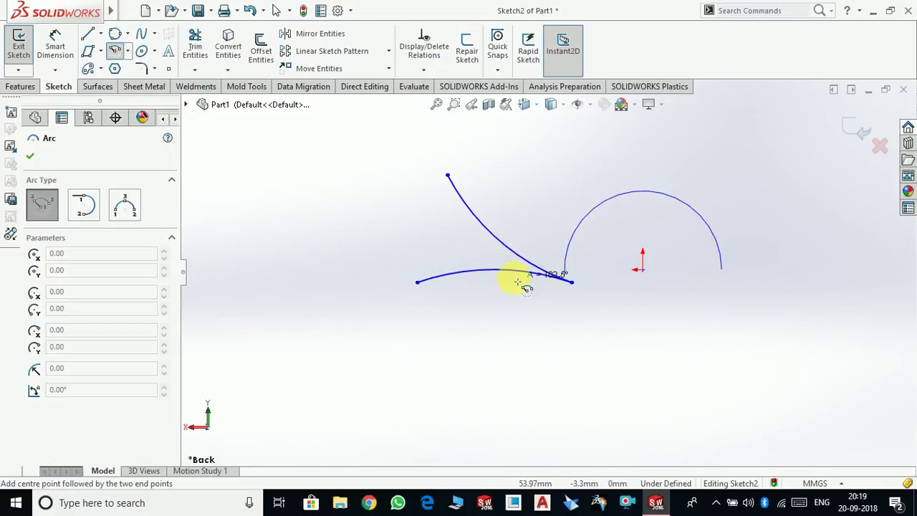
click(546, 179)
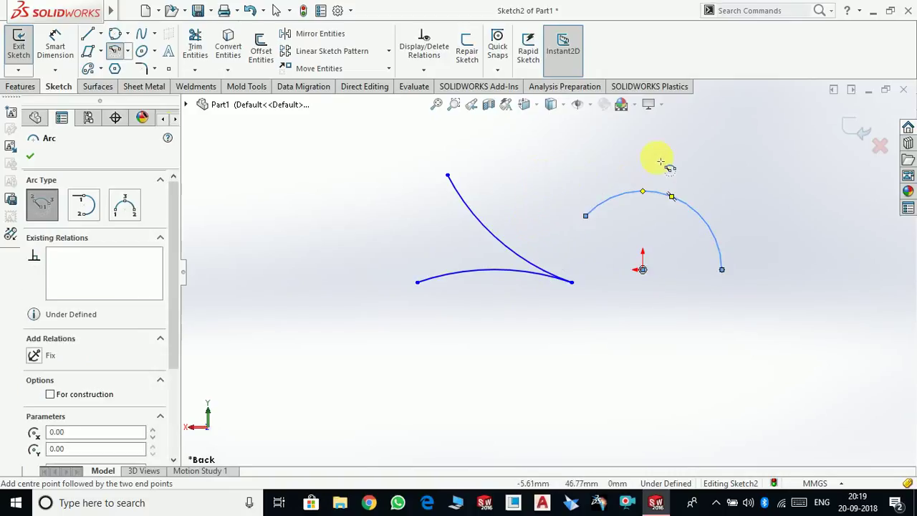
right_click(655, 160)
click(695, 179)
Move the centerpoint arc's upper endpoint directly above the origin to shorten it to a quarter circle.
scroll(763, 280, up, 3)
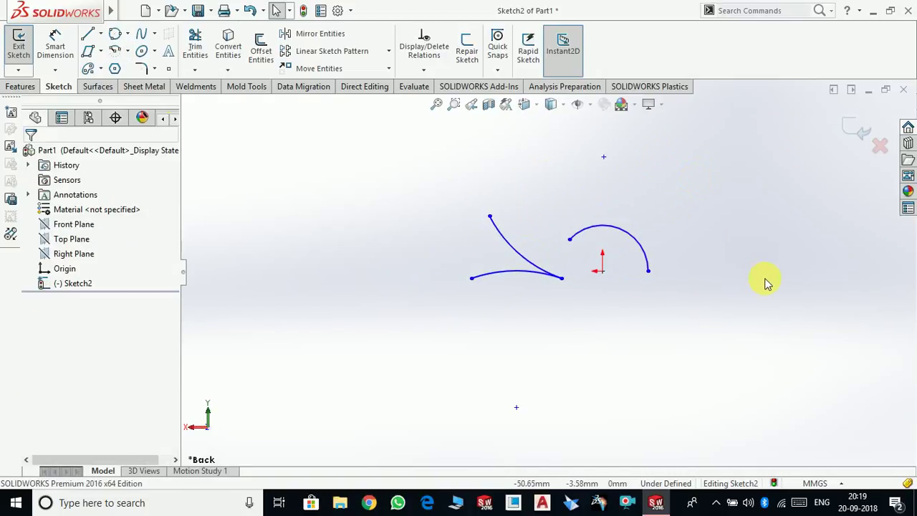
scroll(491, 262, down, 4)
scroll(610, 251, up, 4)
scroll(551, 259, down, 4)
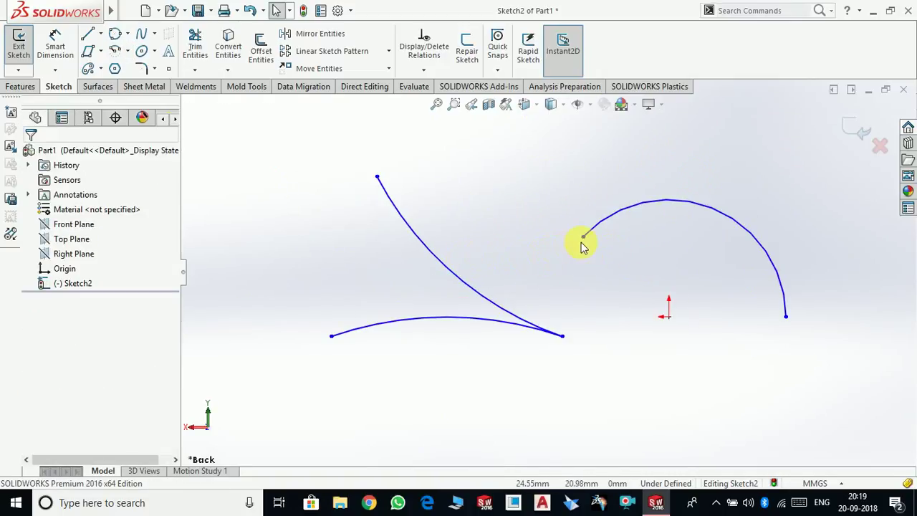
drag(583, 241, 668, 225)
scroll(565, 232, up, 5)
click(785, 250)
scroll(607, 300, down, 4)
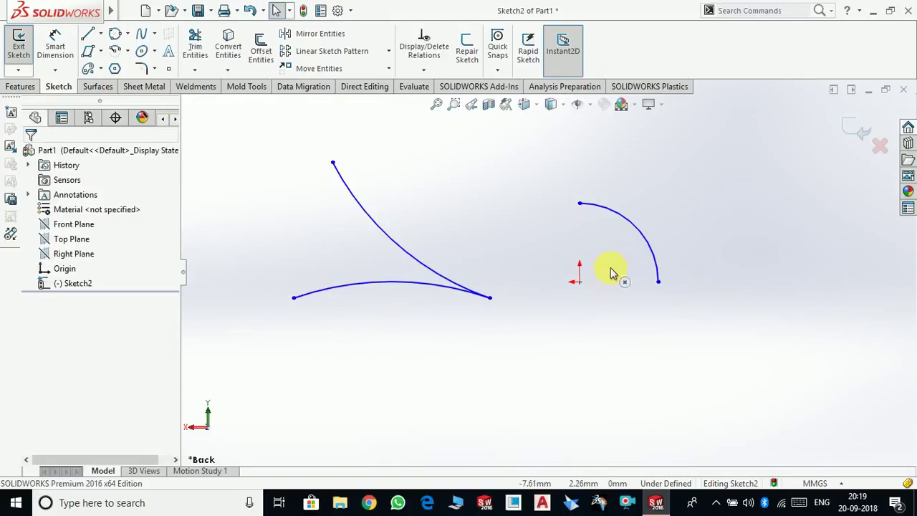
scroll(681, 277, up, 3)
scroll(665, 282, down, 5)
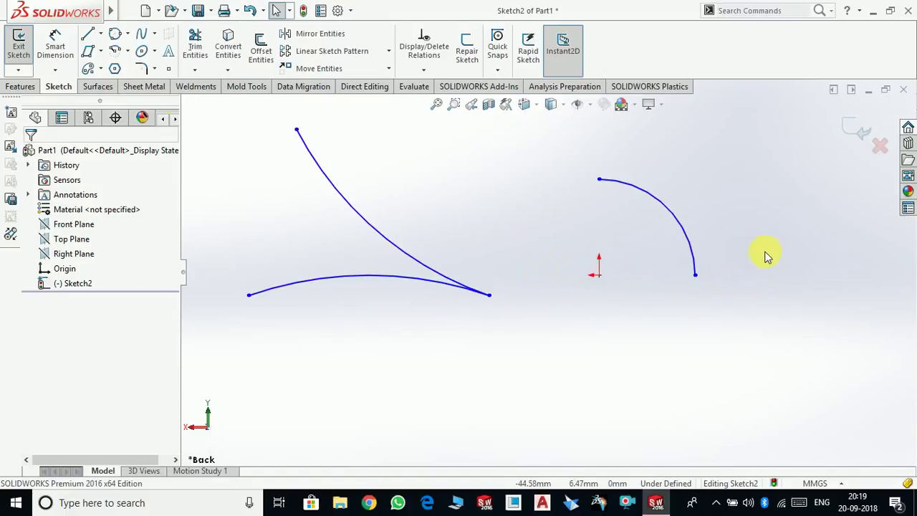
scroll(759, 278, up, 3)
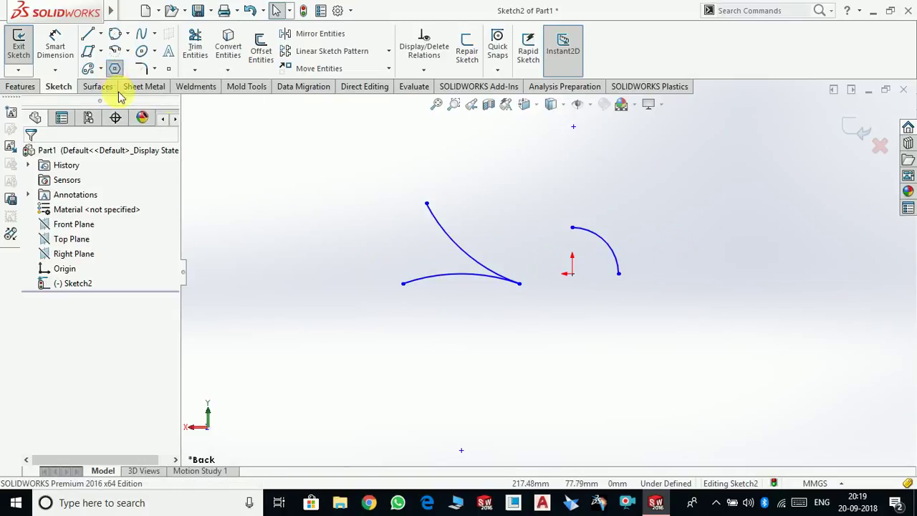
click(115, 69)
scroll(563, 265, up, 1)
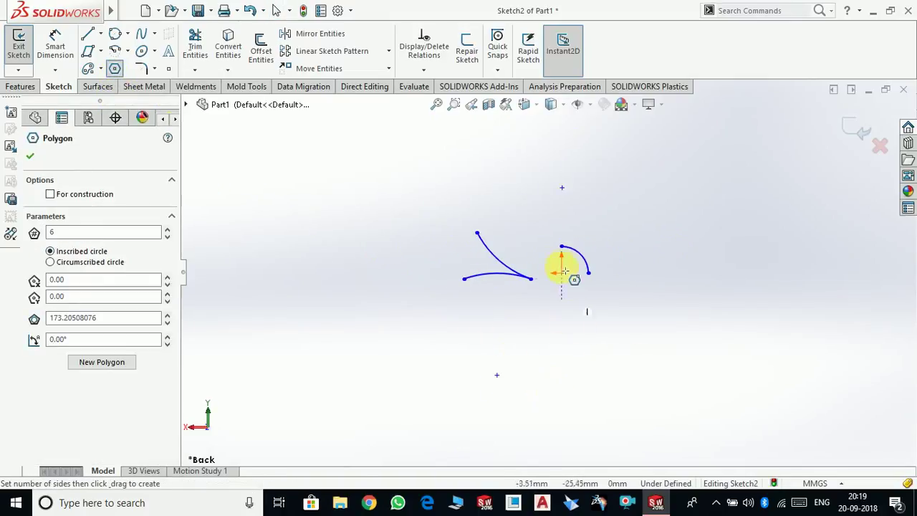
key(Escape)
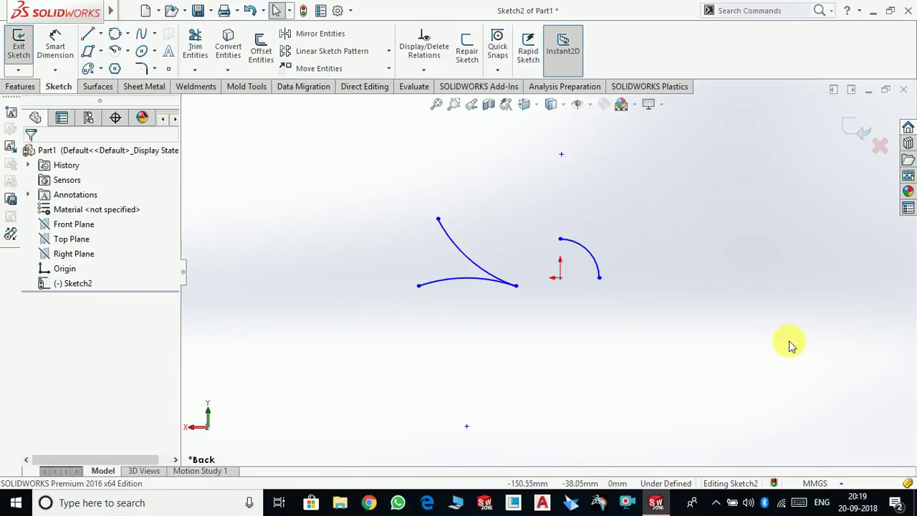
Delete the three arcs and sketch a six-sided inscribed-circle polygon centred on the origin, about 151 mm in inner diameter.
mouse_move(777, 441)
mouse_down()
mouse_move(533, 327)
mouse_move(267, 115)
mouse_up()
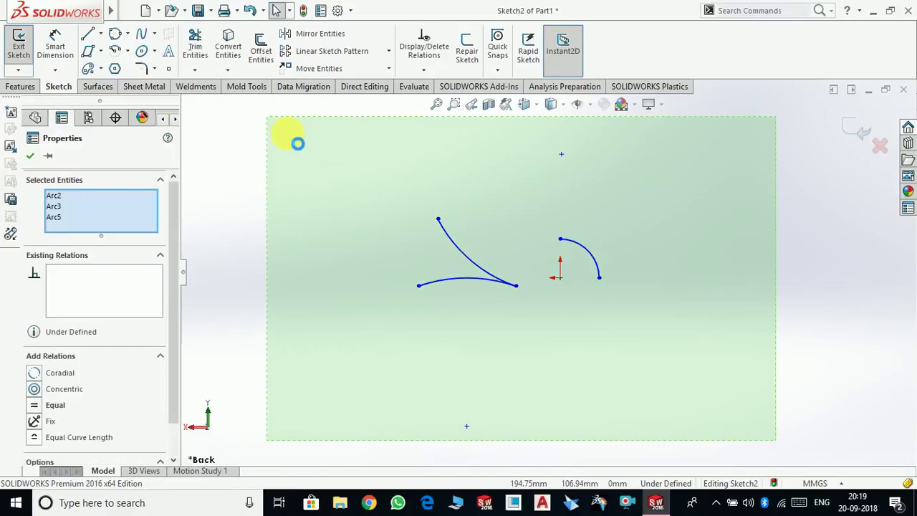
key(Delete)
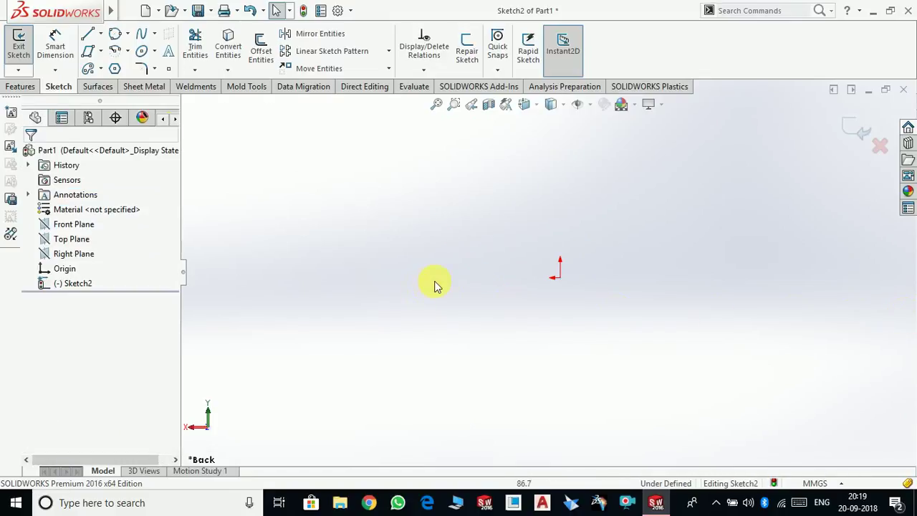
click(115, 69)
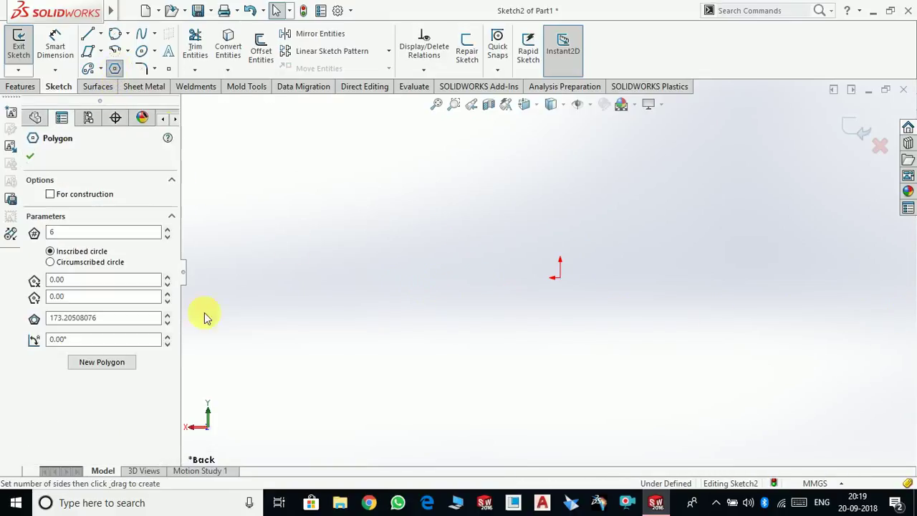
drag(559, 278, 691, 278)
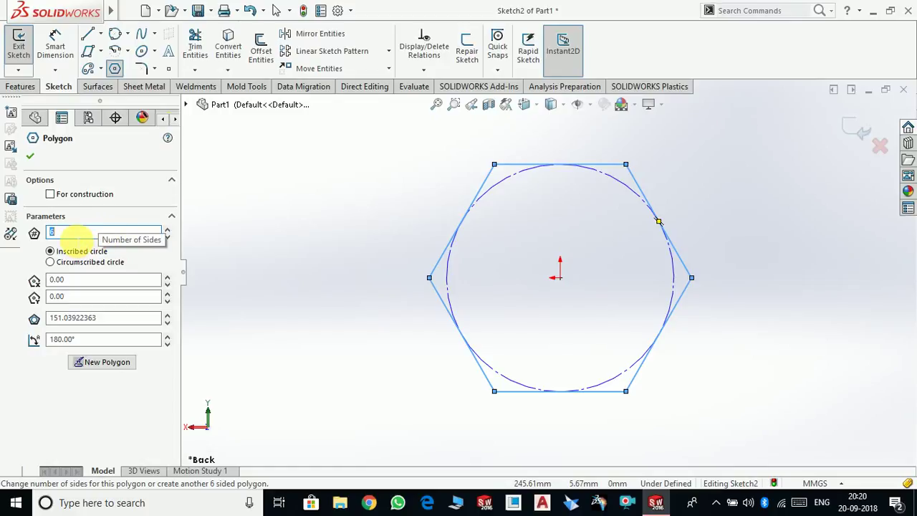
click(31, 157)
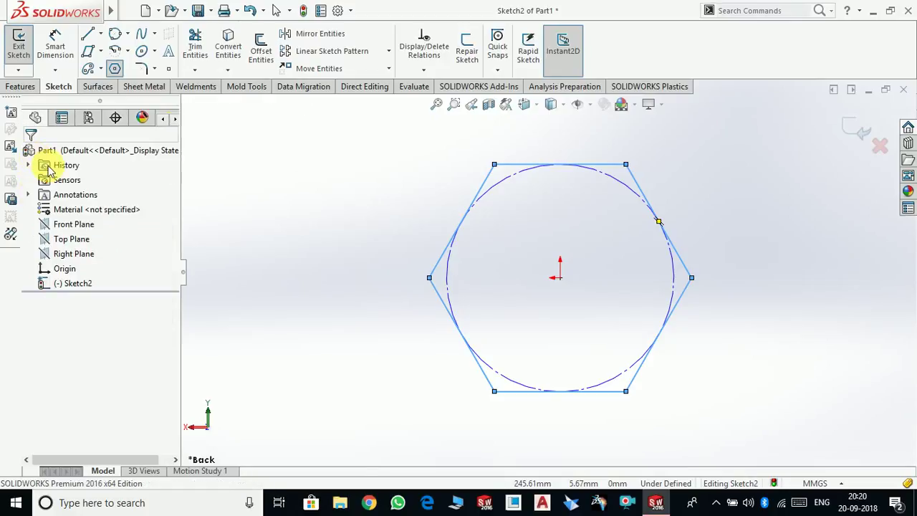
Dimension the diameter of the hexagon's inscribed construction circle as 20 mm.
click(54, 40)
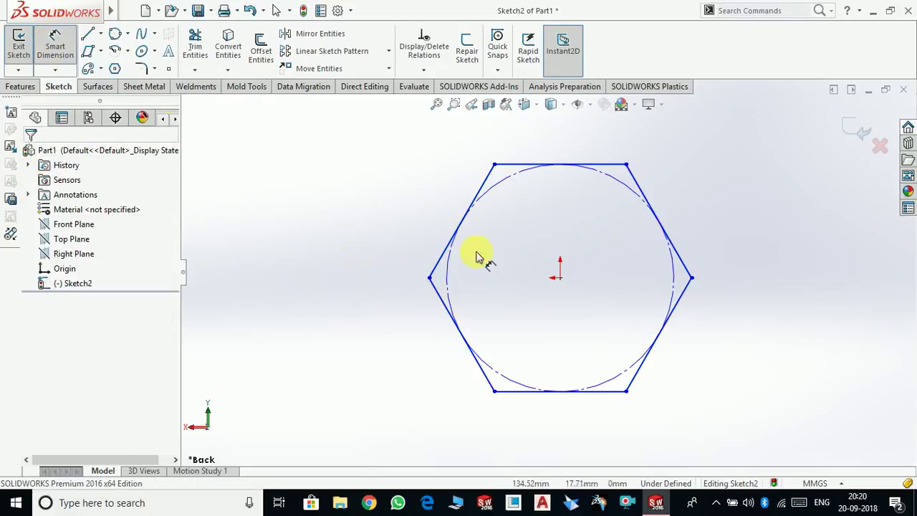
click(630, 191)
click(836, 208)
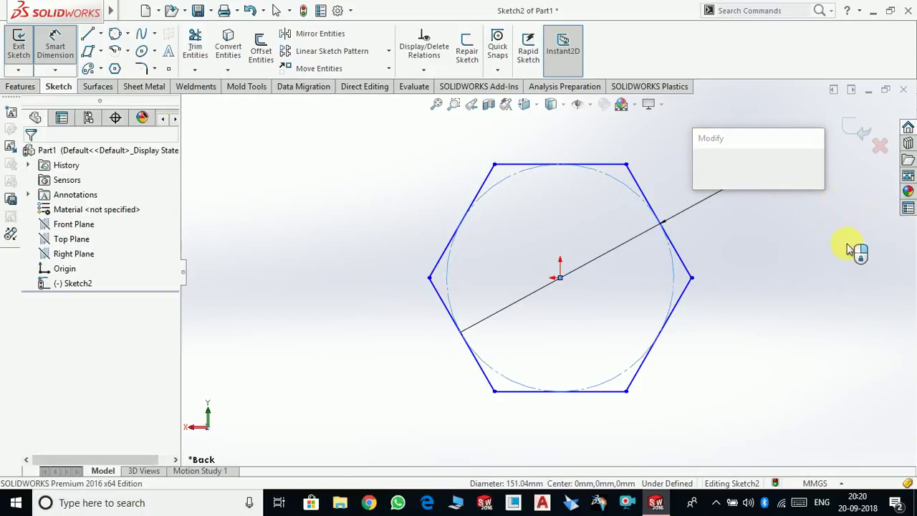
text(80)
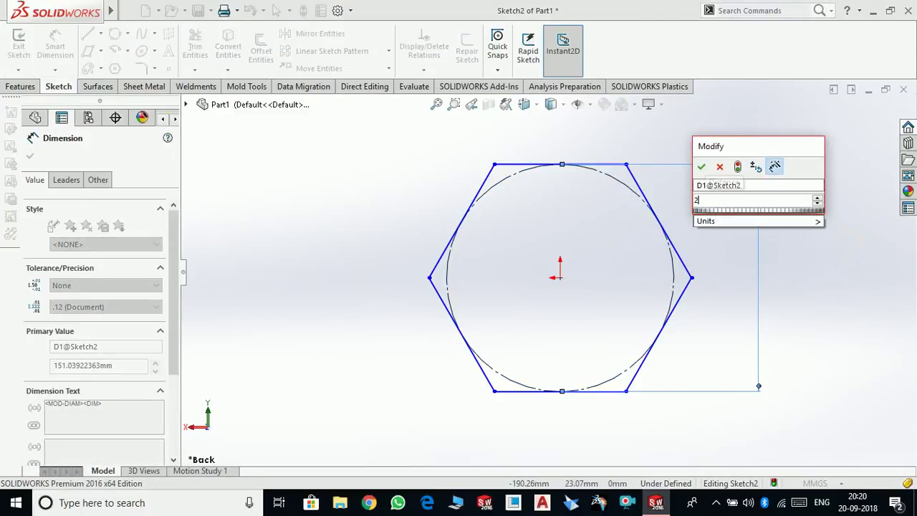
key(Return)
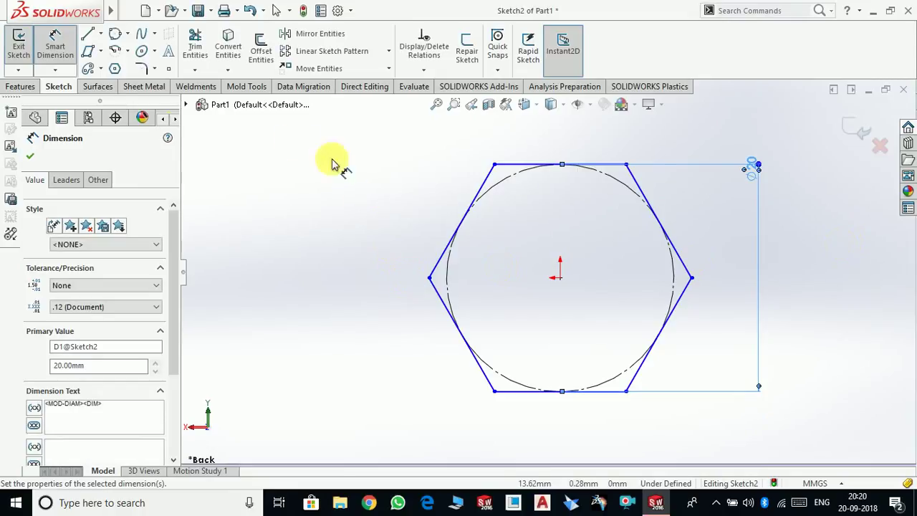
click(30, 155)
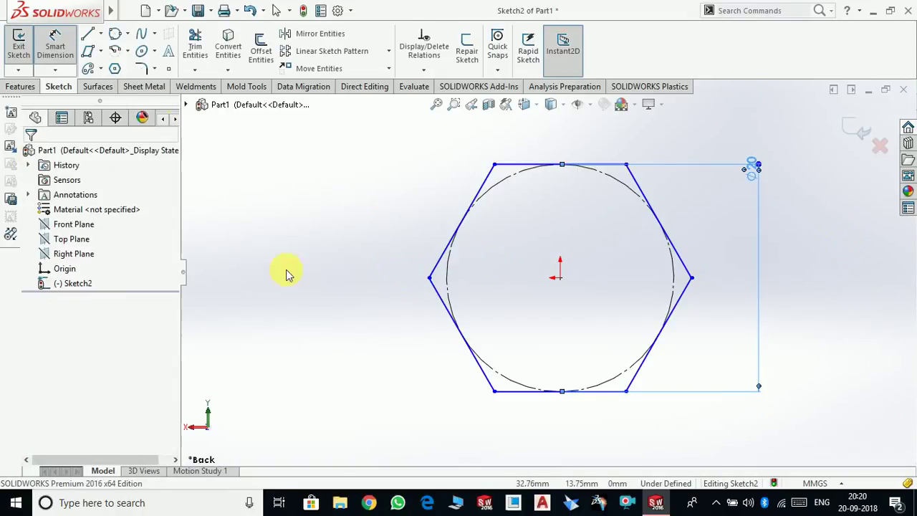
Examine the properties, relations and available editing commands of the hexagon's sides.
click(487, 180)
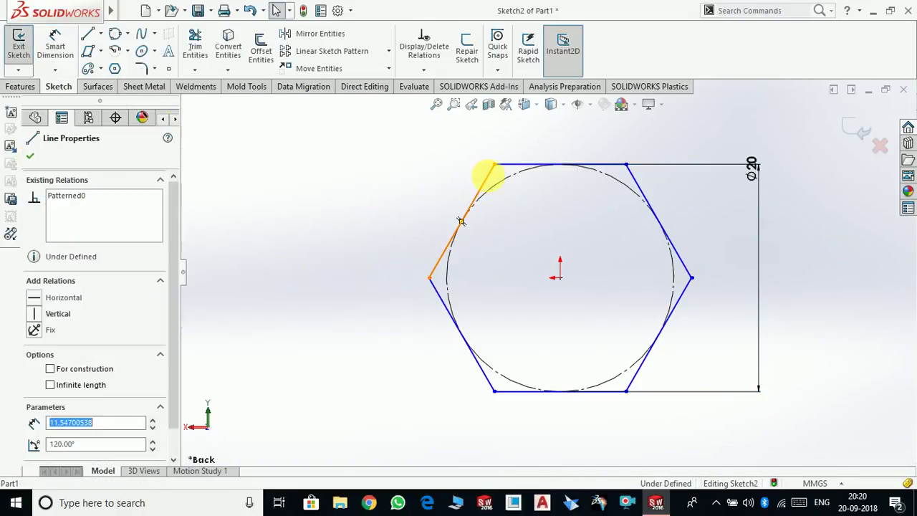
click(317, 337)
click(510, 166)
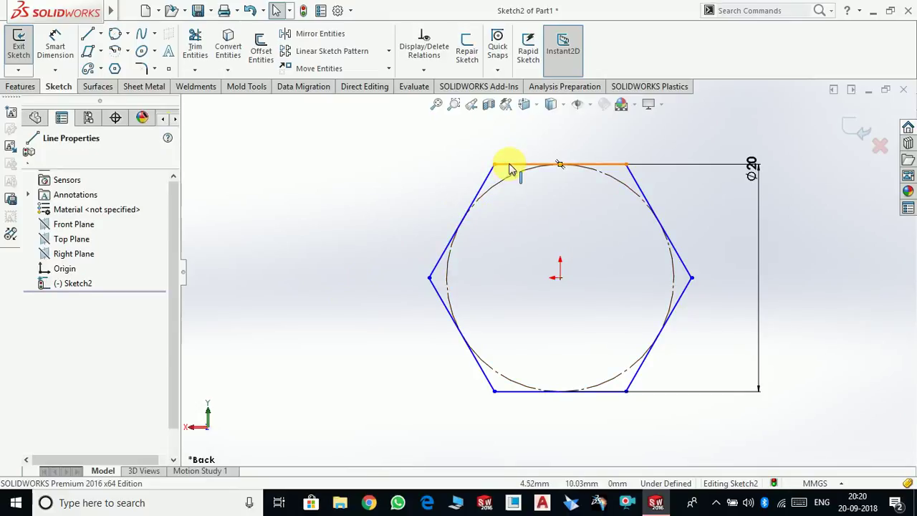
right_click(510, 164)
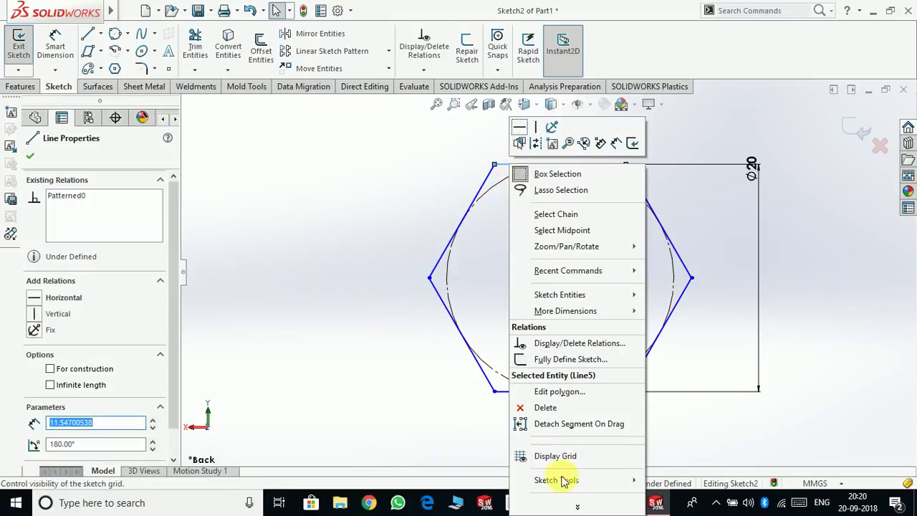
click(454, 408)
click(77, 285)
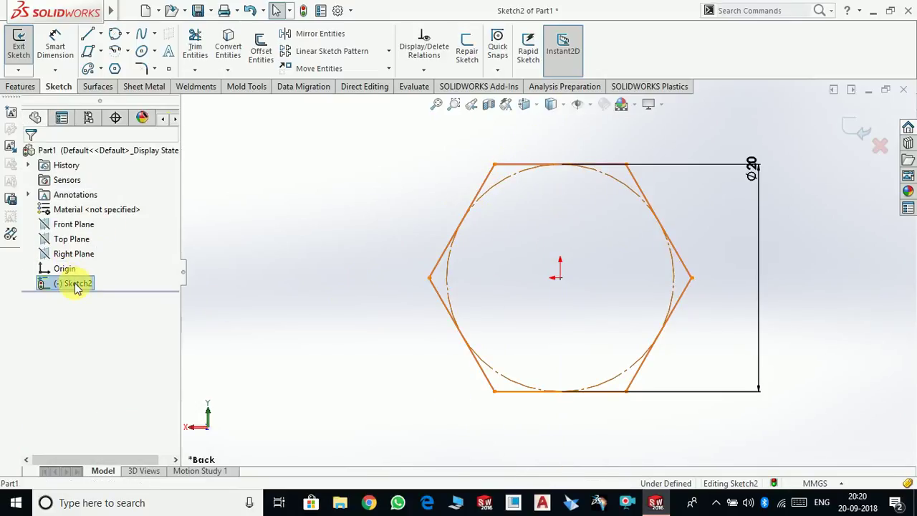
click(810, 216)
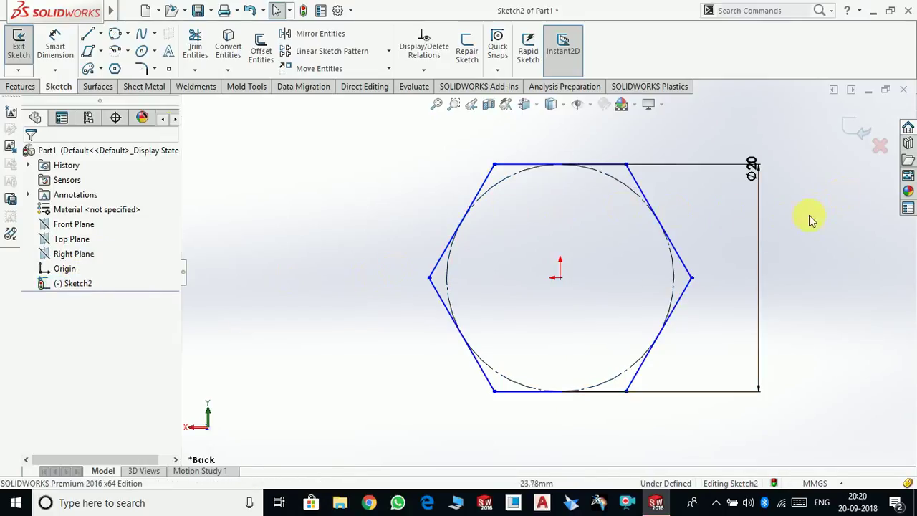
click(675, 272)
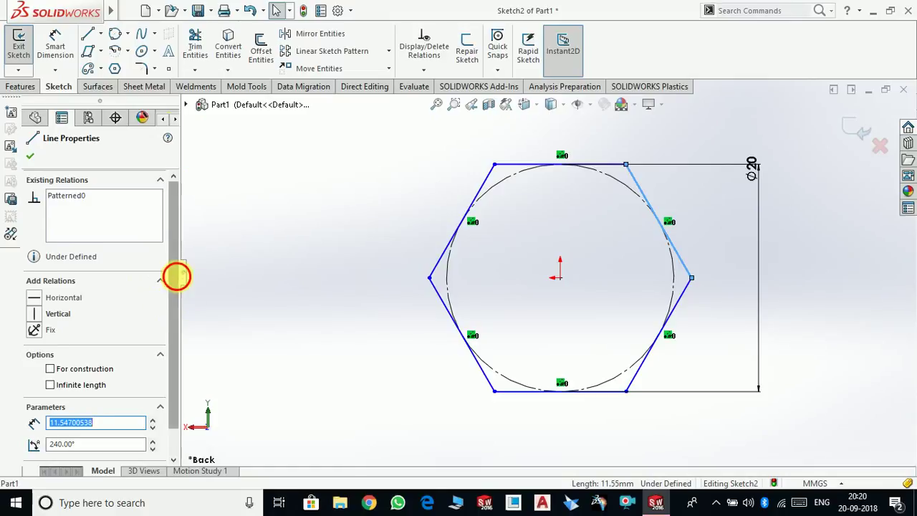
mouse_move(177, 276)
mouse_down()
mouse_move(170, 332)
mouse_move(180, 262)
mouse_up()
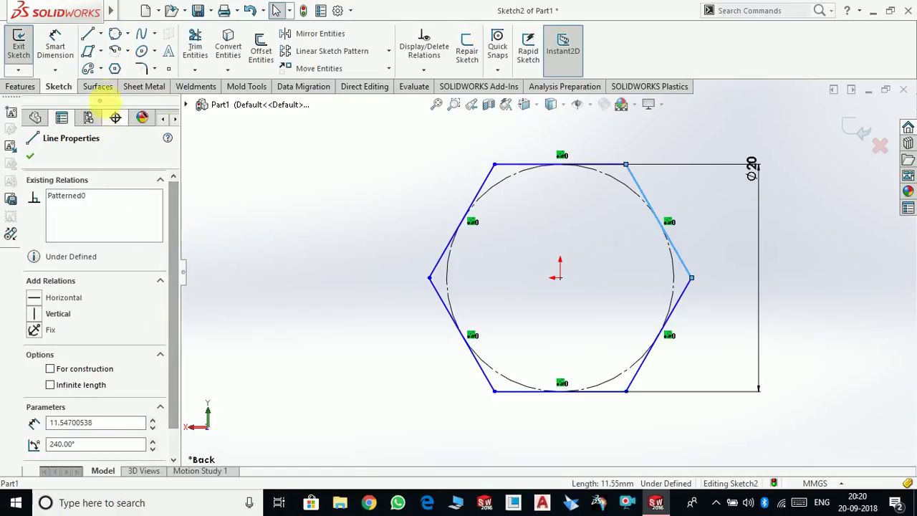
Set the Polygon tool's number of sides to 5.
click(115, 68)
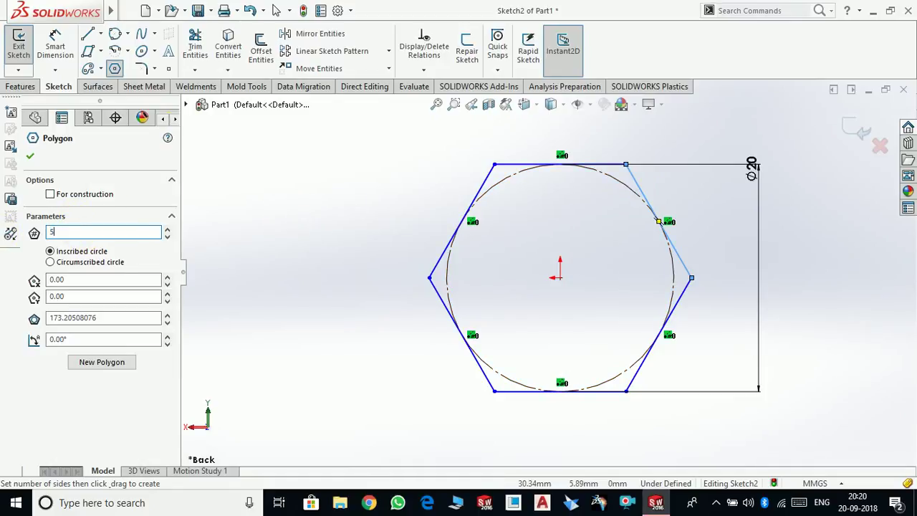
click(31, 157)
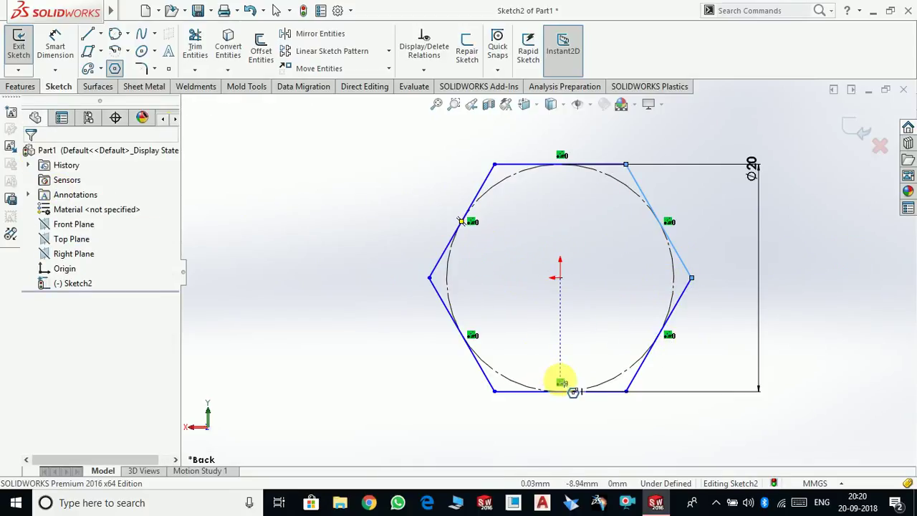
key(f)
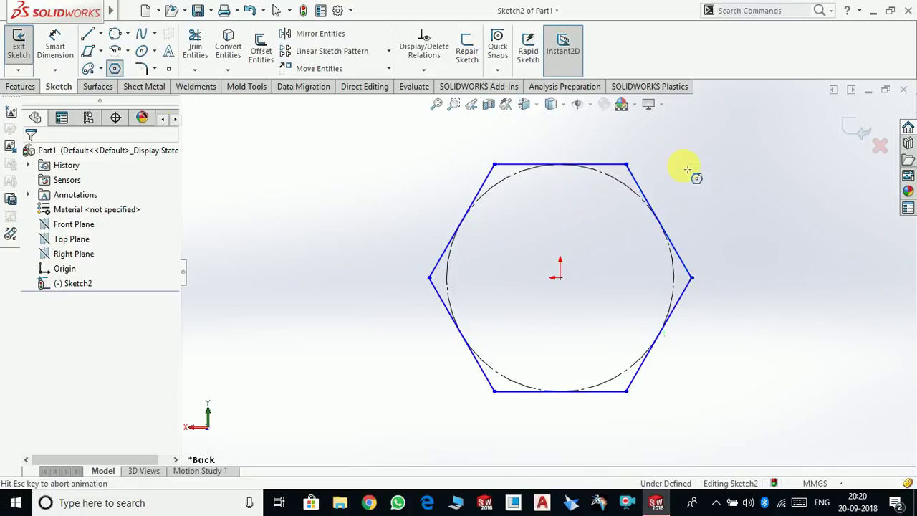
Undo the diameter dimension, the hexagon and the deletion of the three arcs.
key(ctrl+z)
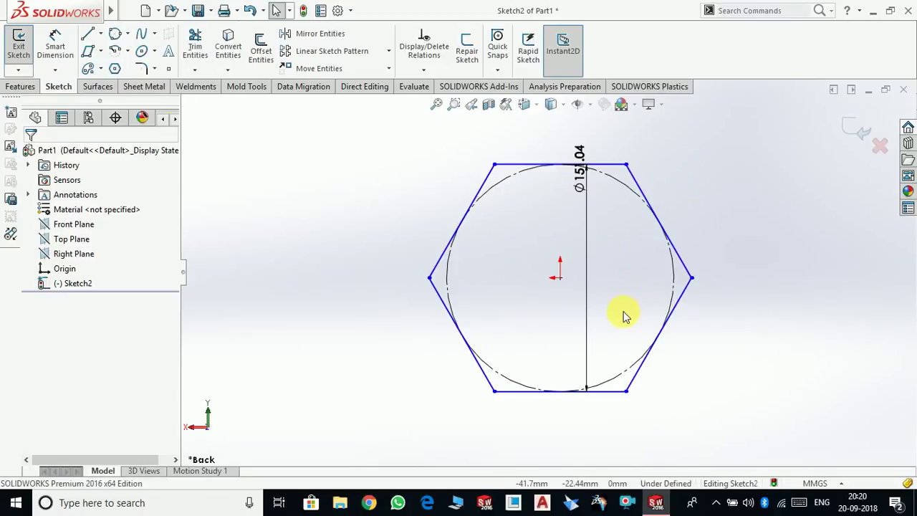
key(ctrl+z)
key(ctrl+z)
key(ctrl+z)
key(ctrl+z)
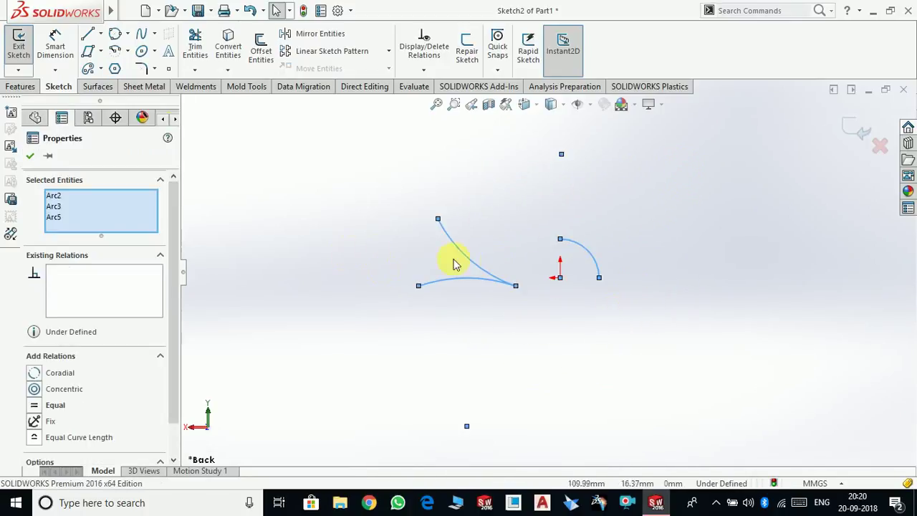
Delete the three restored arcs and sketch a five-sided inscribed-circle polygon centred on the origin, about 155 mm in inner diameter.
key(Delete)
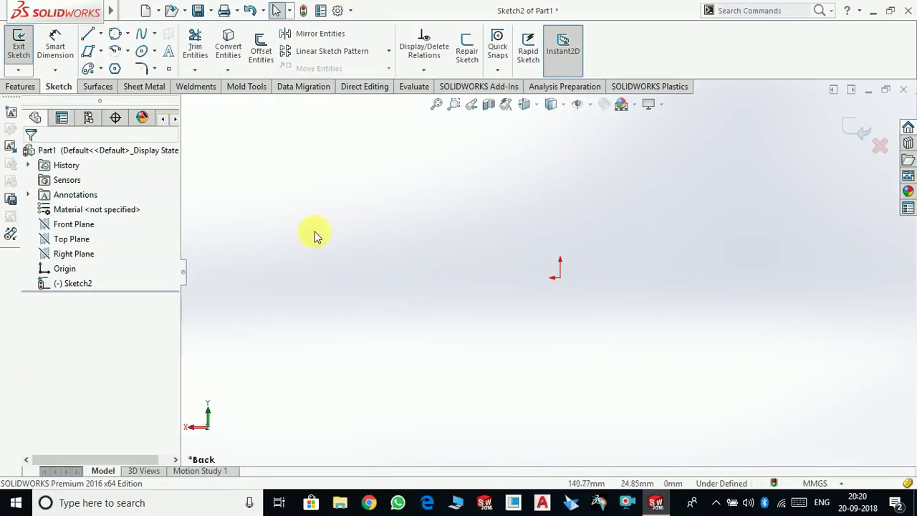
click(115, 69)
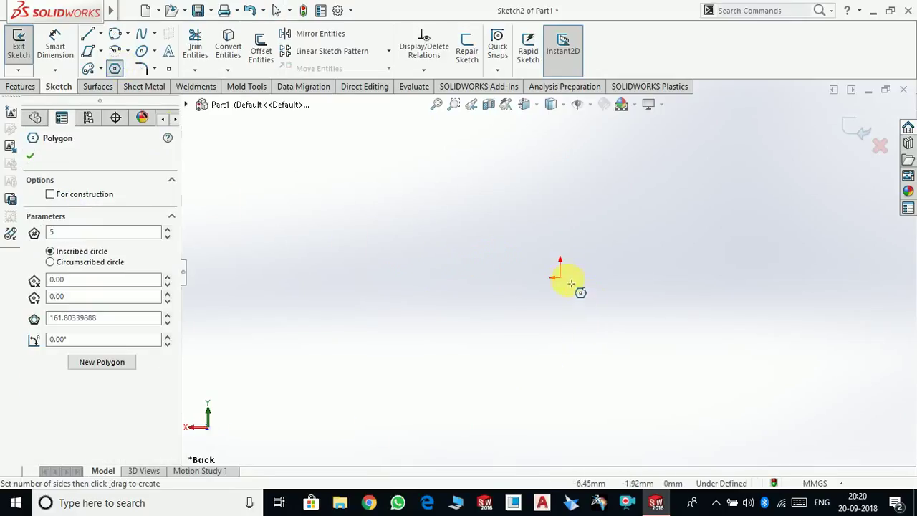
drag(563, 277, 708, 284)
right_click(750, 350)
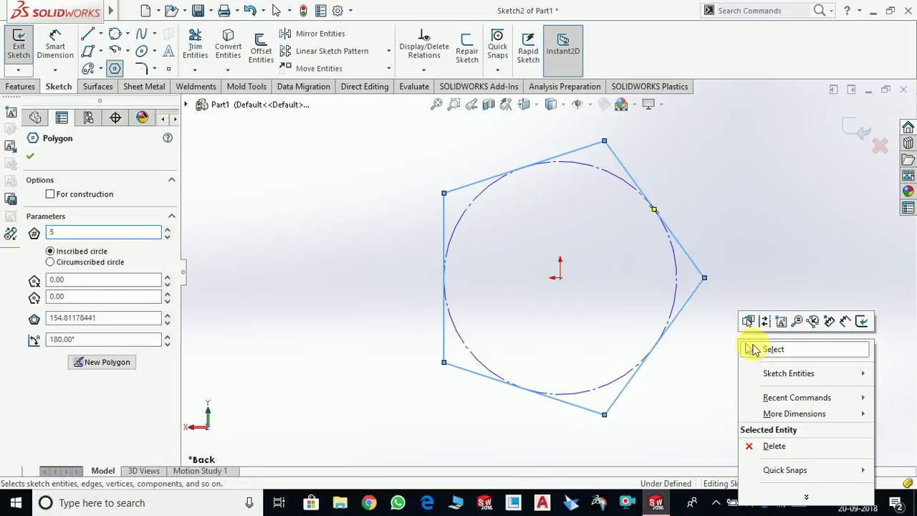
click(769, 350)
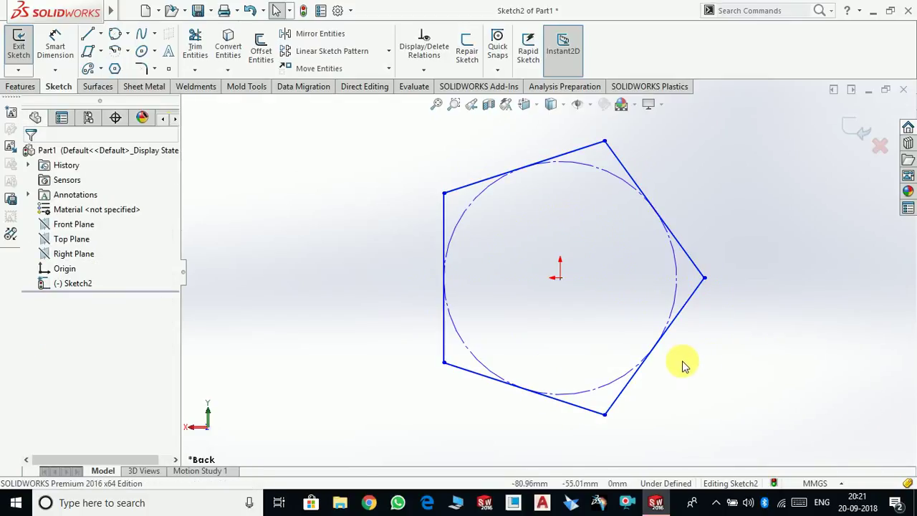
Add a Vertical relation between the pentagon's upper vertex and its centre point at the origin.
click(604, 142)
click(560, 277)
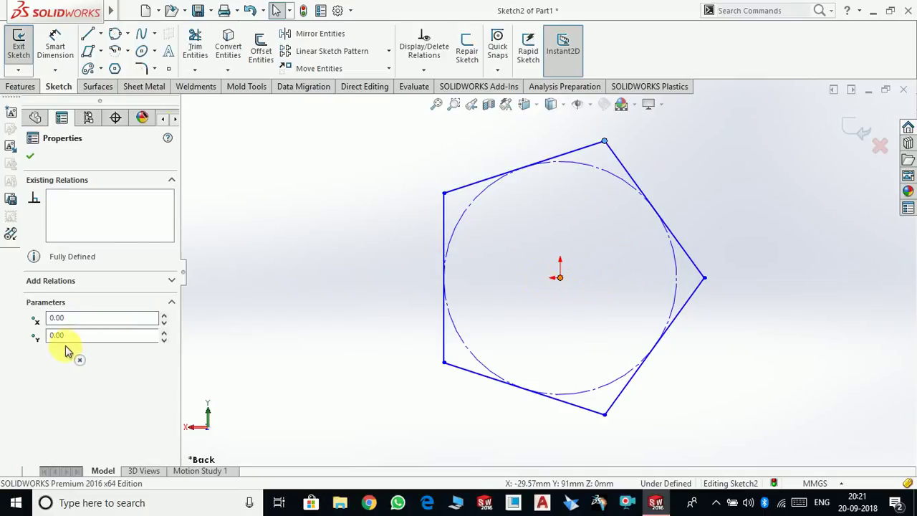
click(47, 390)
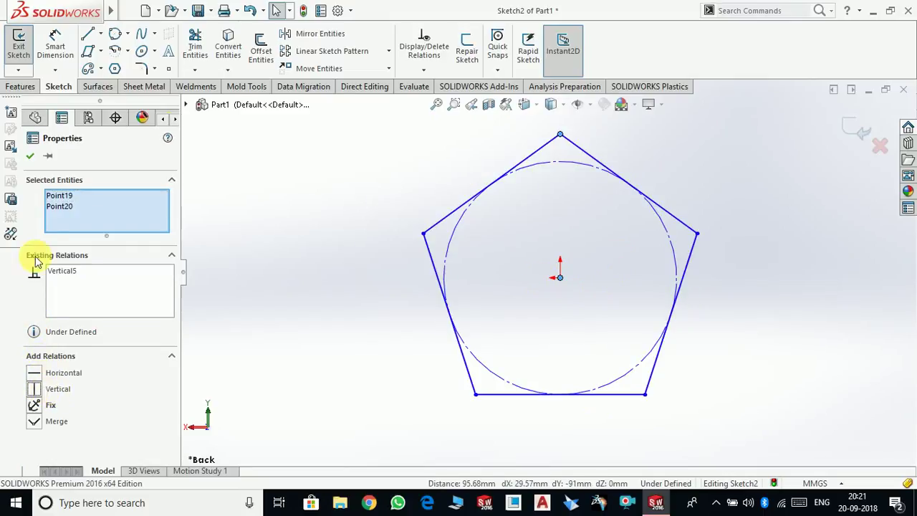
click(30, 156)
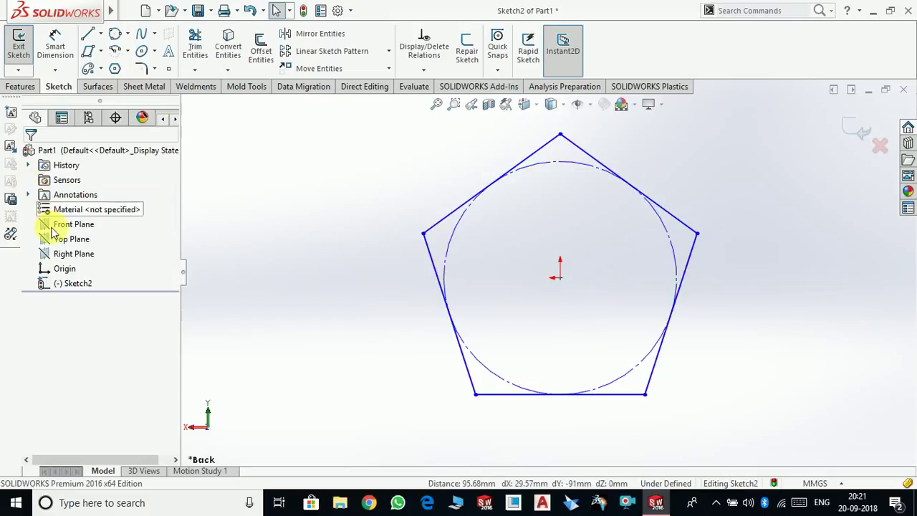
Shrink the pentagon from its lower vertex until each side is about 42 mm long, keeping it centred on the origin.
click(455, 211)
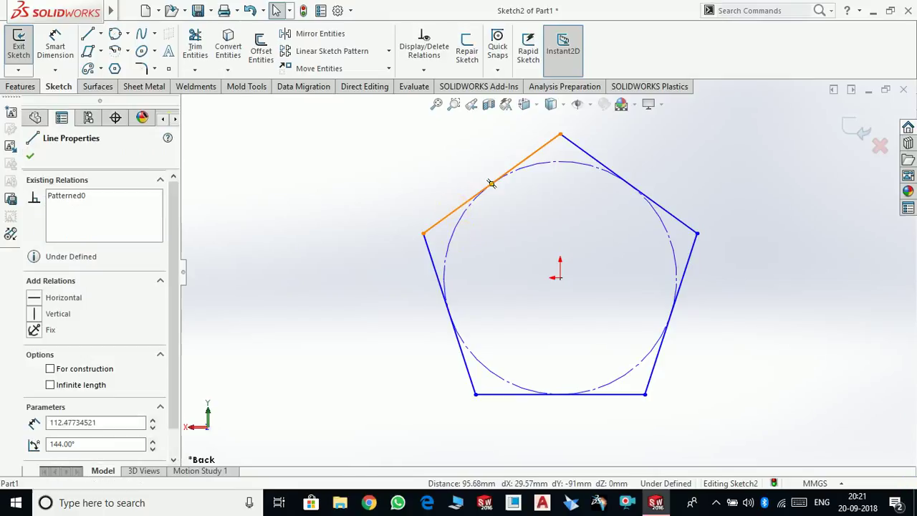
click(475, 256)
click(458, 229)
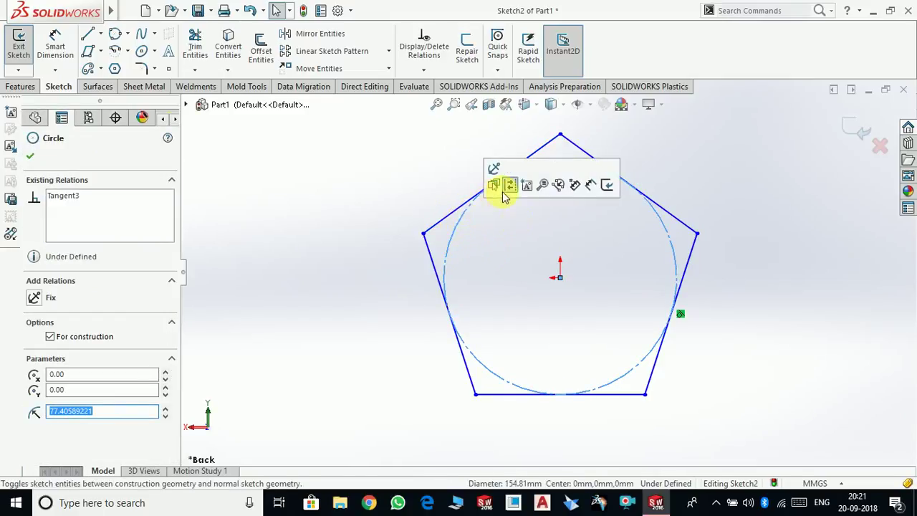
click(491, 253)
drag(645, 396, 593, 325)
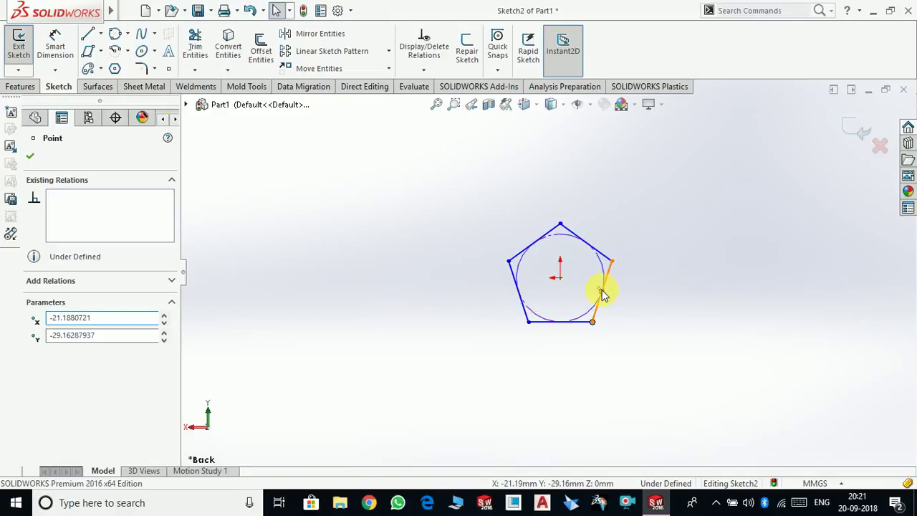
click(601, 292)
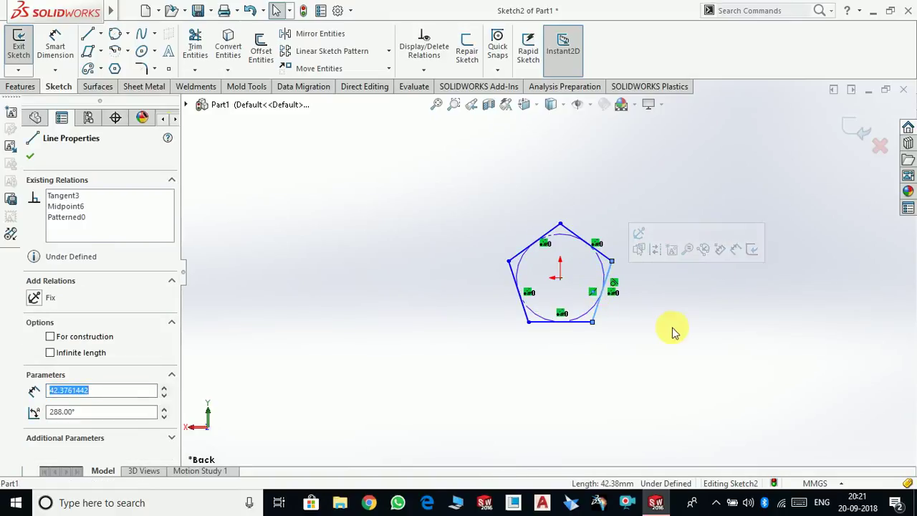
Undo the pentagon's resizing, its Vertical relation and the pentagon itself.
click(245, 306)
key(ctrl+z)
key(ctrl+z)
key(ctrl+z)
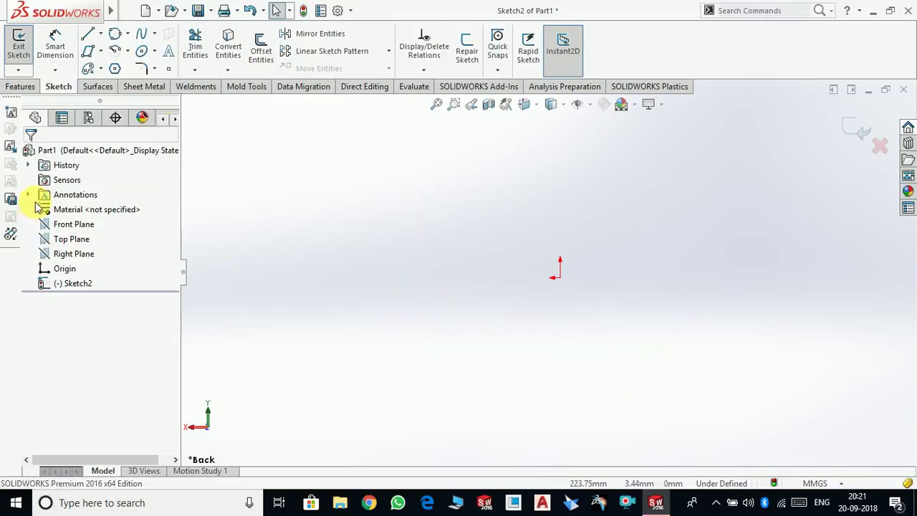
Sketch a five-sided inscribed-circle polygon centred on the origin, about 72 mm in inner diameter and slightly rotated.
click(116, 69)
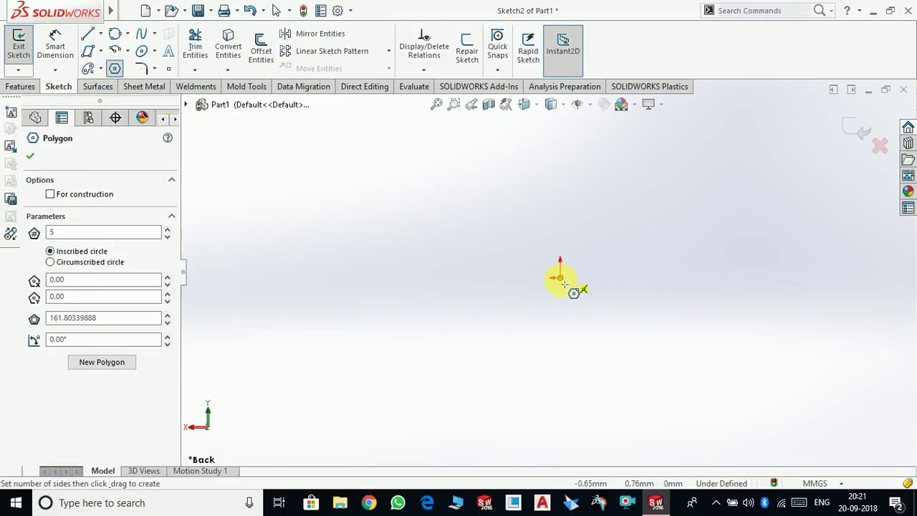
drag(560, 279, 664, 268)
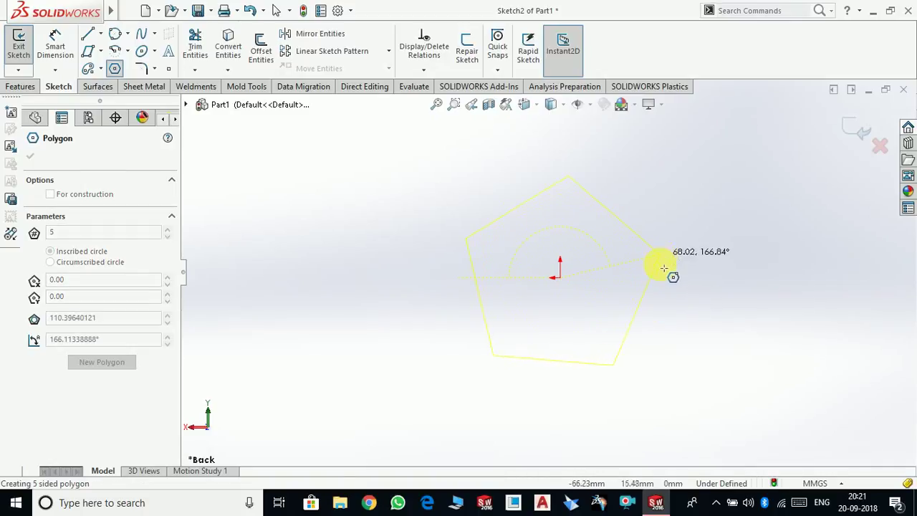
drag(660, 307, 574, 369)
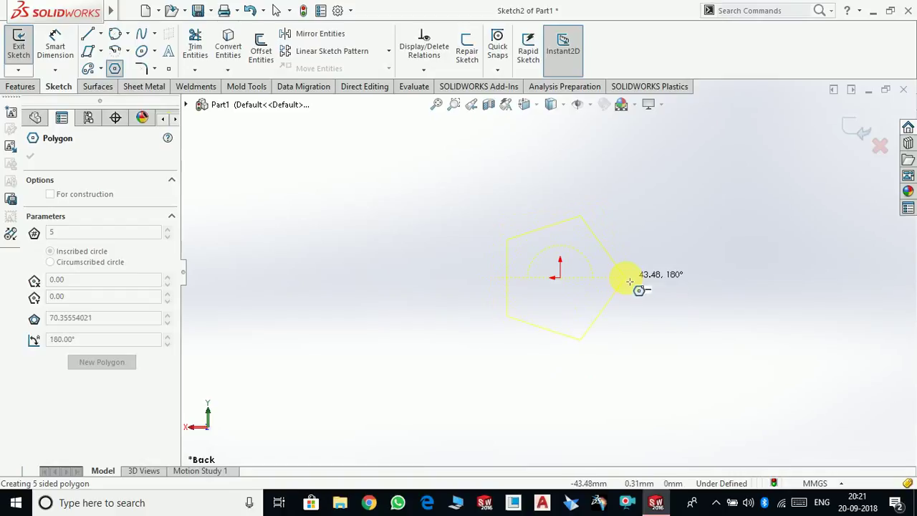
click(625, 264)
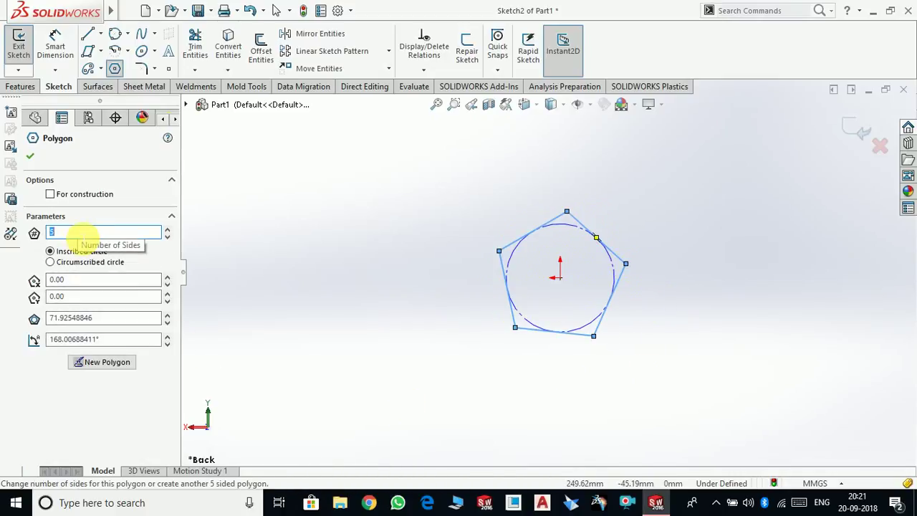
Change the polygon's number of sides to 10, to 20 and finally to 6.
text(10)
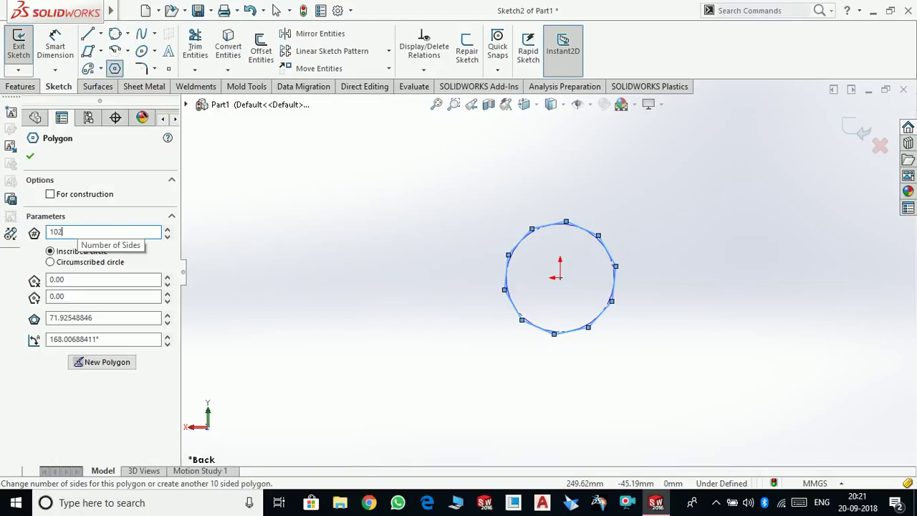
click(81, 237)
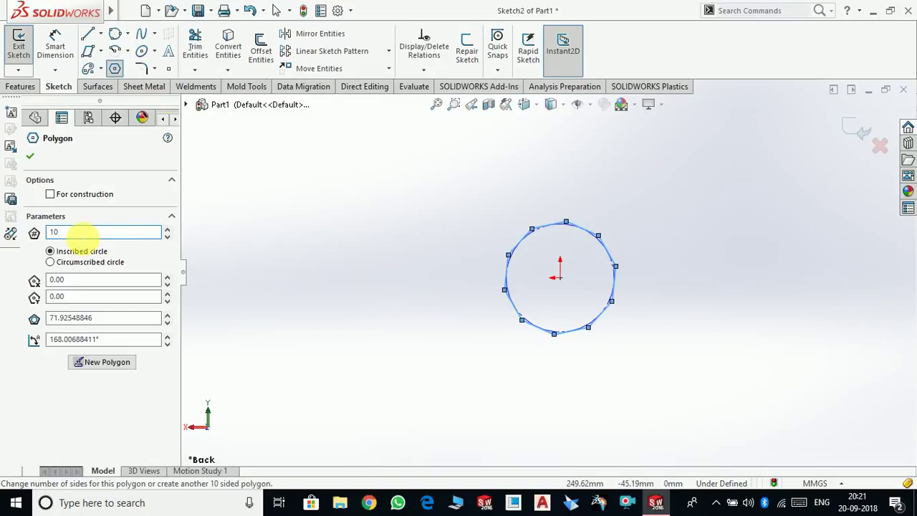
text(20)
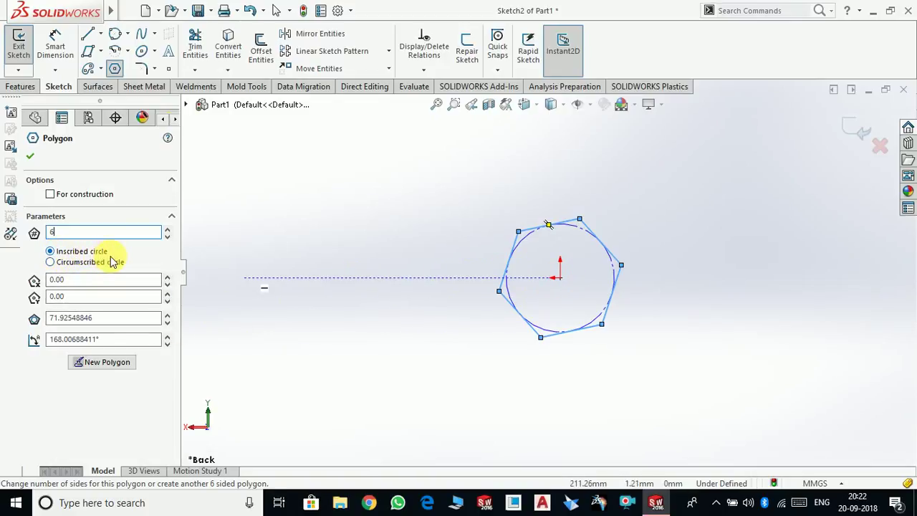
Compare the hexagon's Inscribed circle and Circumscribed circle options several times and accept it with Circumscribed circle.
click(72, 263)
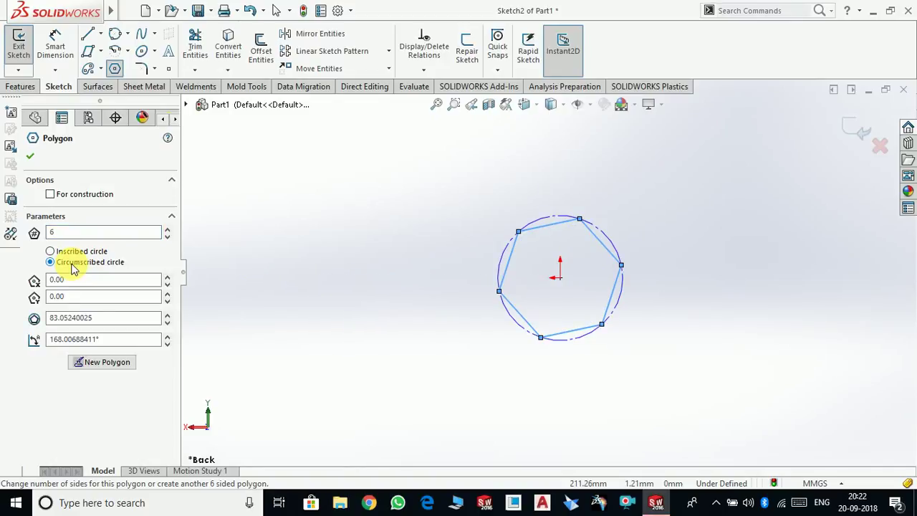
click(70, 252)
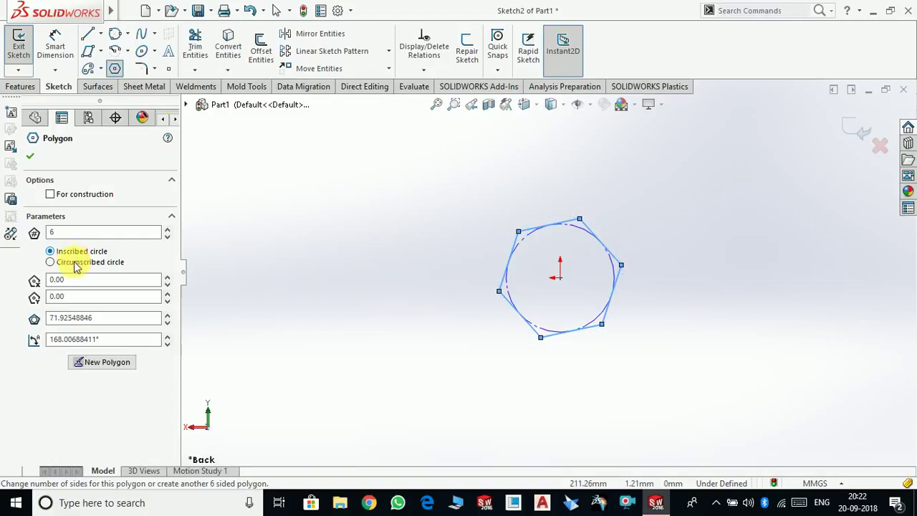
click(77, 263)
click(65, 251)
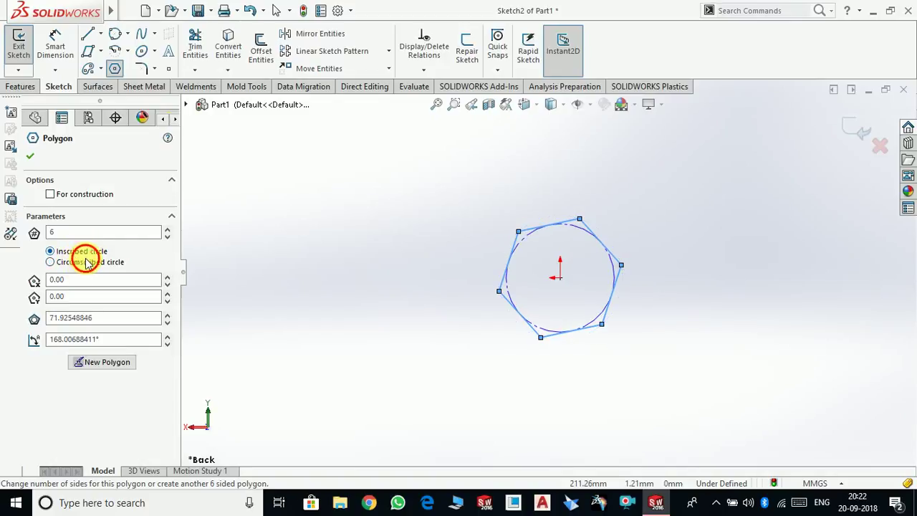
click(73, 262)
click(86, 251)
click(86, 261)
click(88, 251)
click(87, 262)
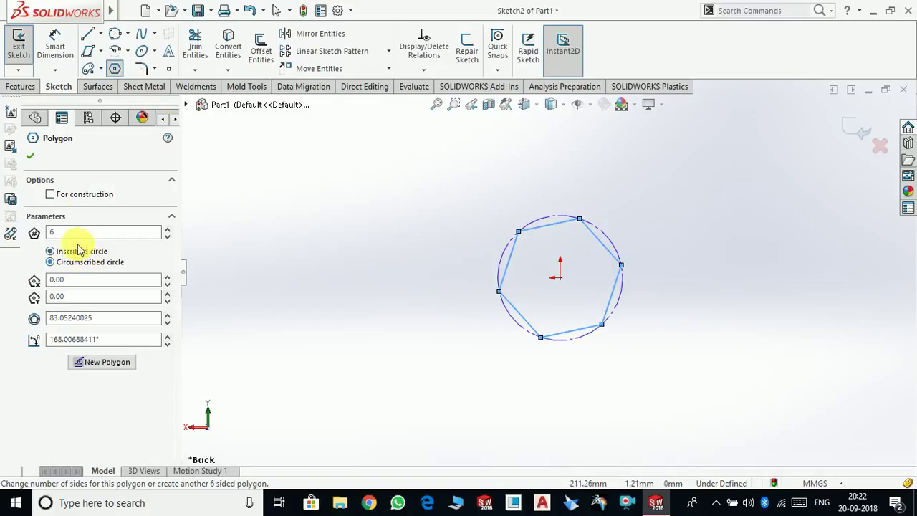
click(30, 159)
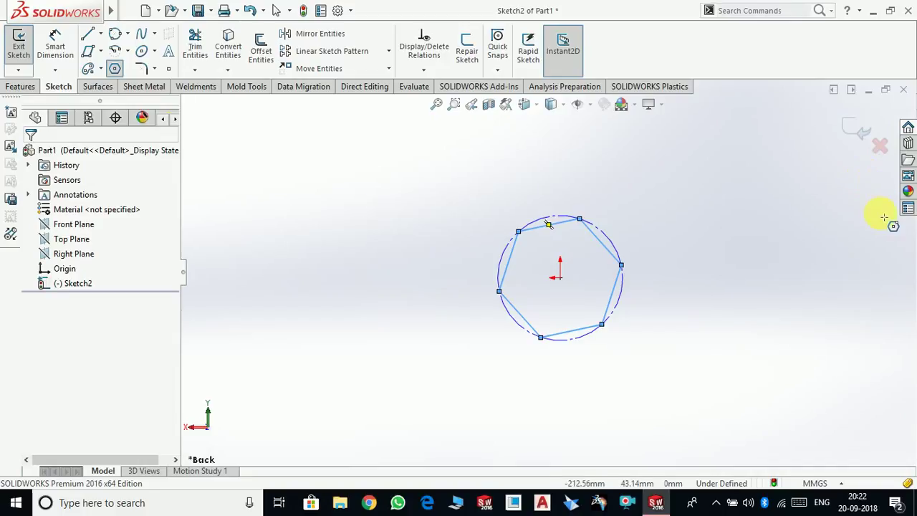
Delete the hexagon with its circumscribed circle and leave the Polygon tool.
key(Delete)
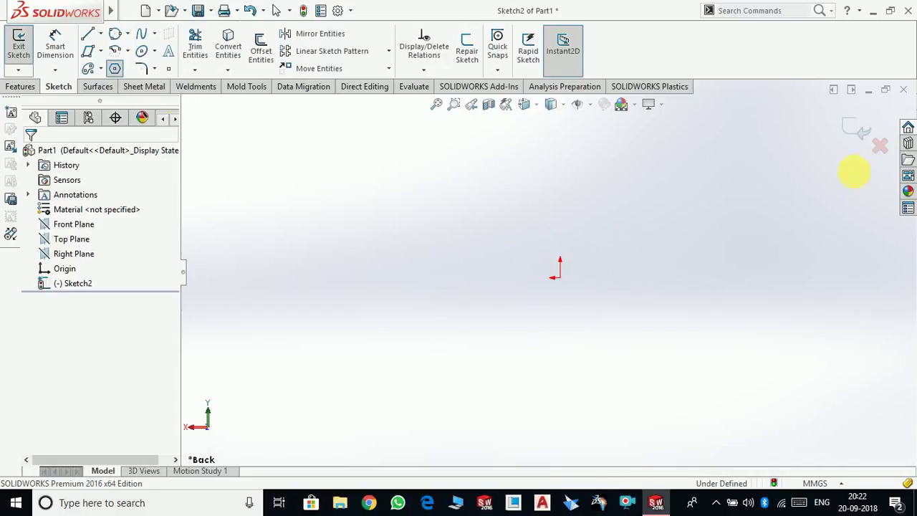
key(Escape)
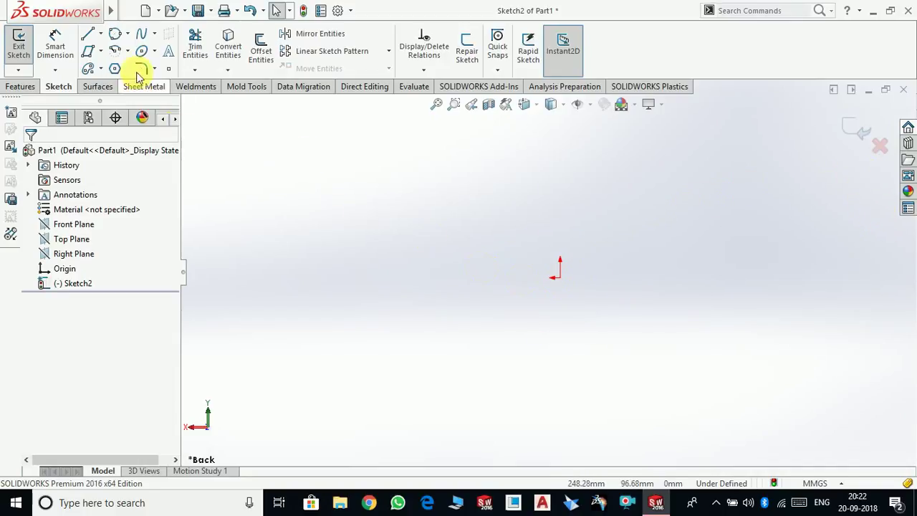
Sketch an open, wavy spline through six points, starting level with the origin and extending past it, about 362 mm long.
click(153, 36)
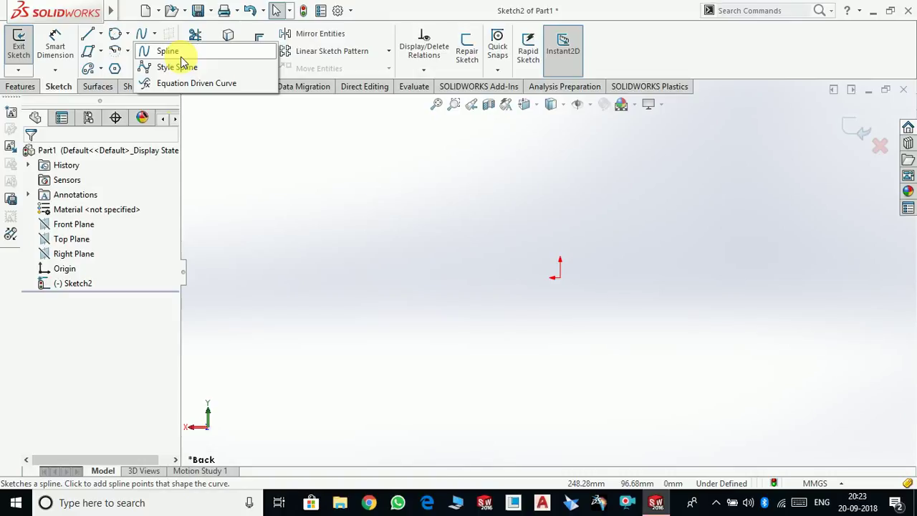
click(180, 55)
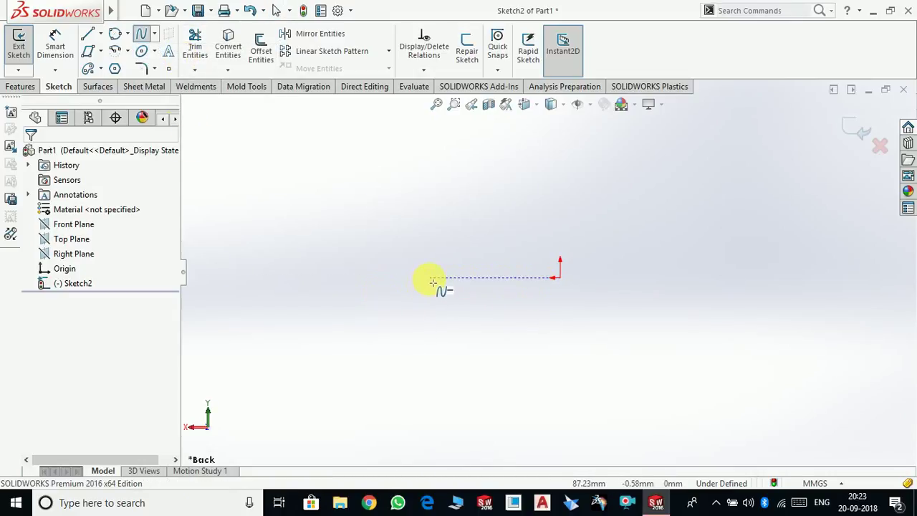
click(430, 277)
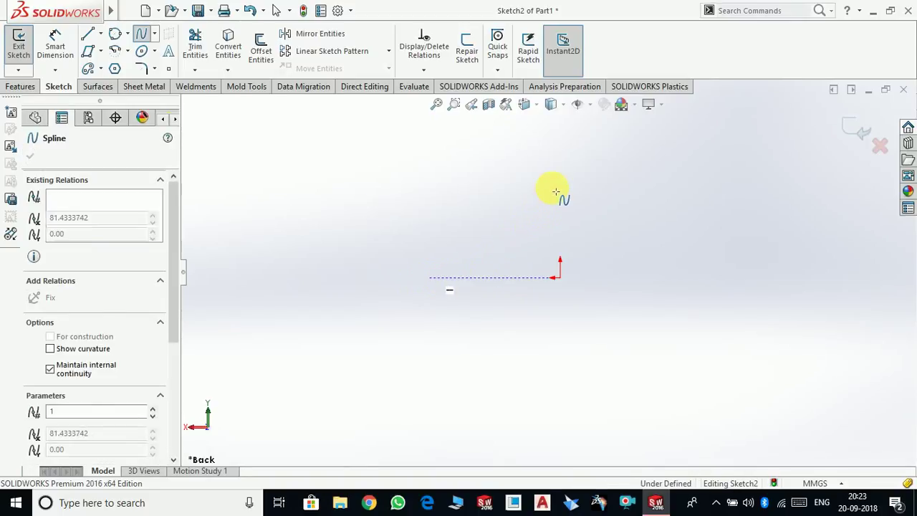
click(543, 214)
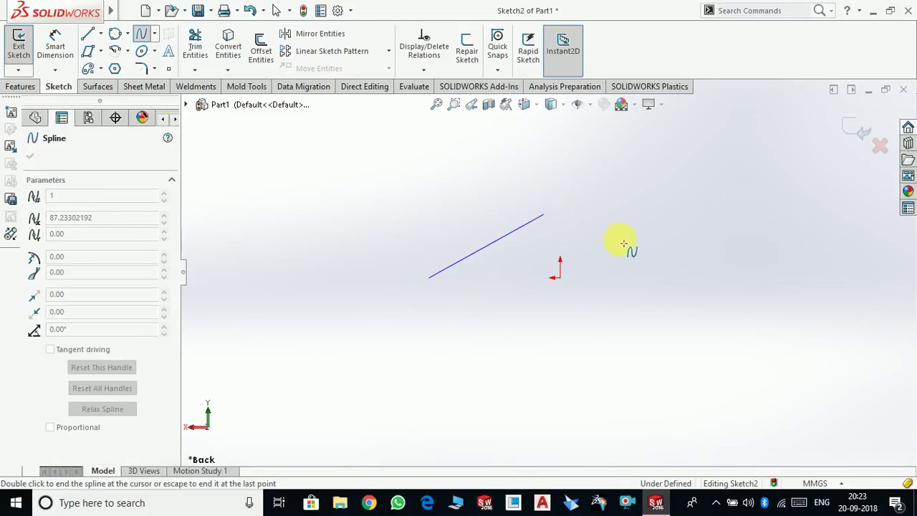
click(645, 285)
click(738, 237)
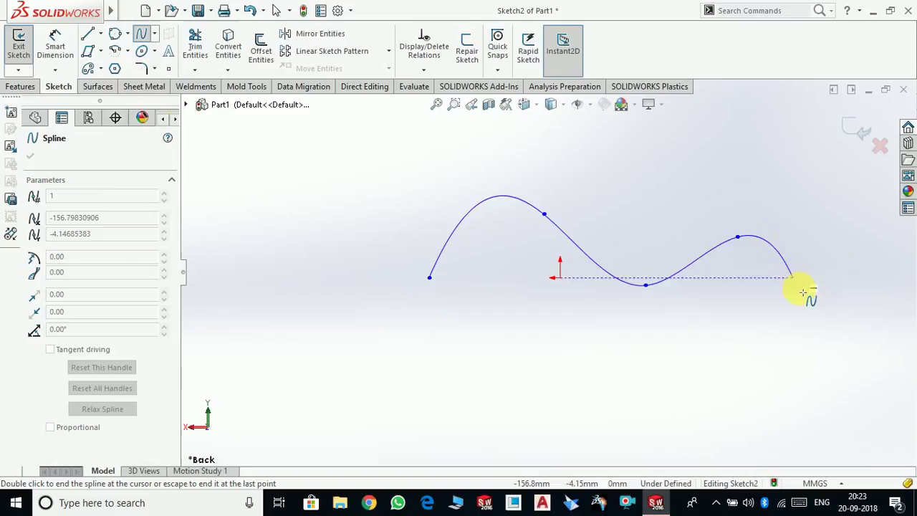
double_click(853, 256)
right_click(855, 257)
click(869, 269)
scroll(616, 318, down, 3)
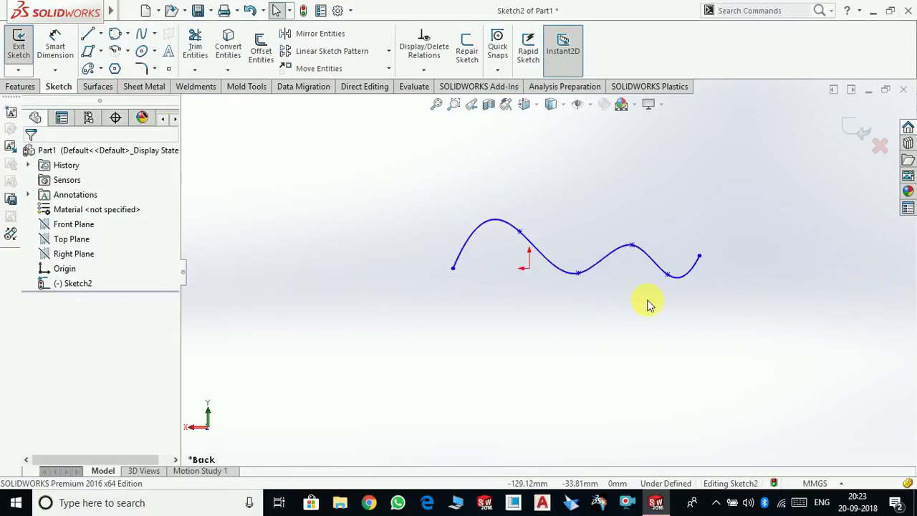
scroll(646, 303, up, 2)
Dimension the horizontal distance between the spline's first and second points as 75 mm.
click(65, 50)
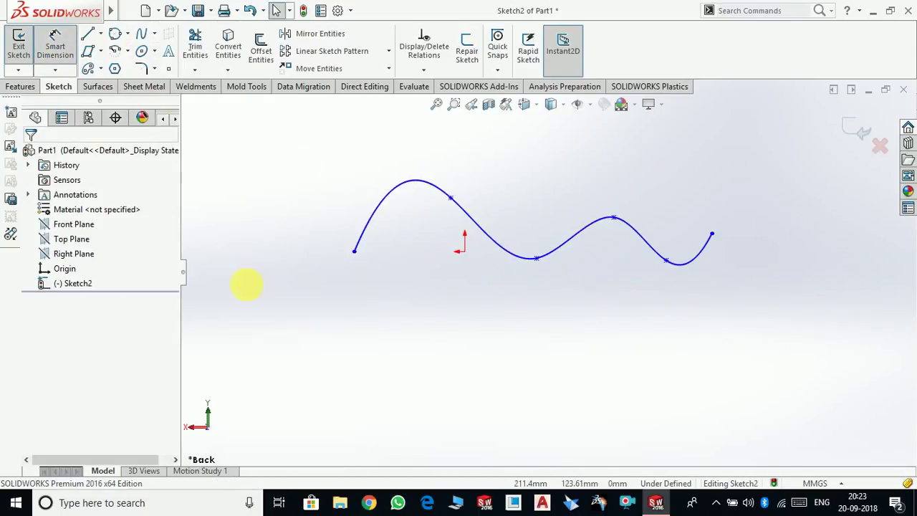
click(450, 198)
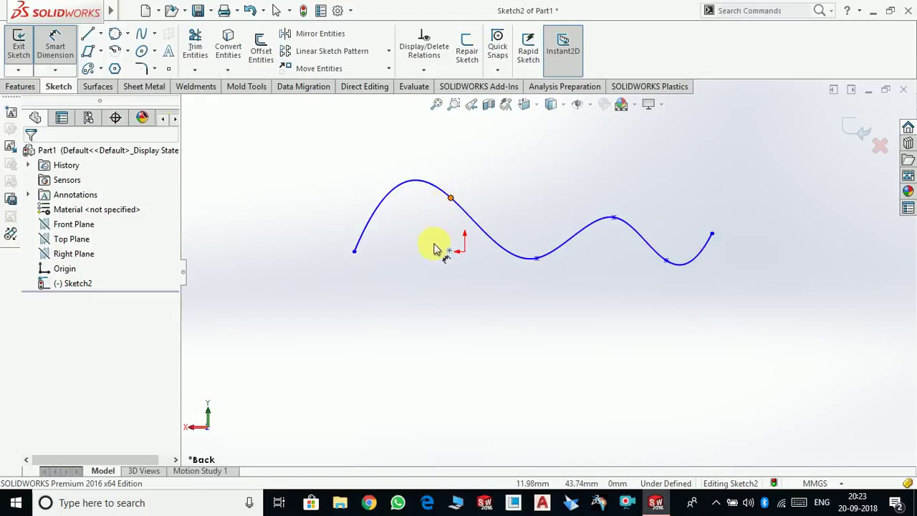
click(354, 252)
click(381, 306)
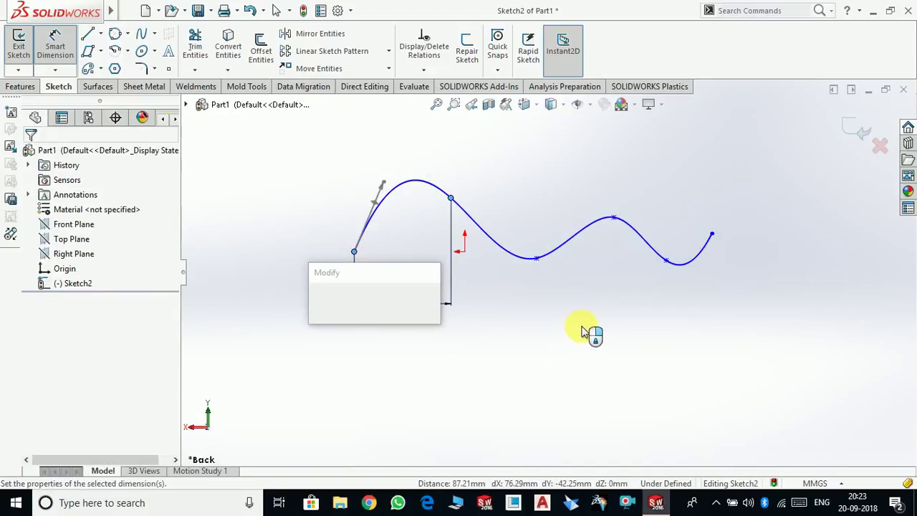
text(75)
key(Return)
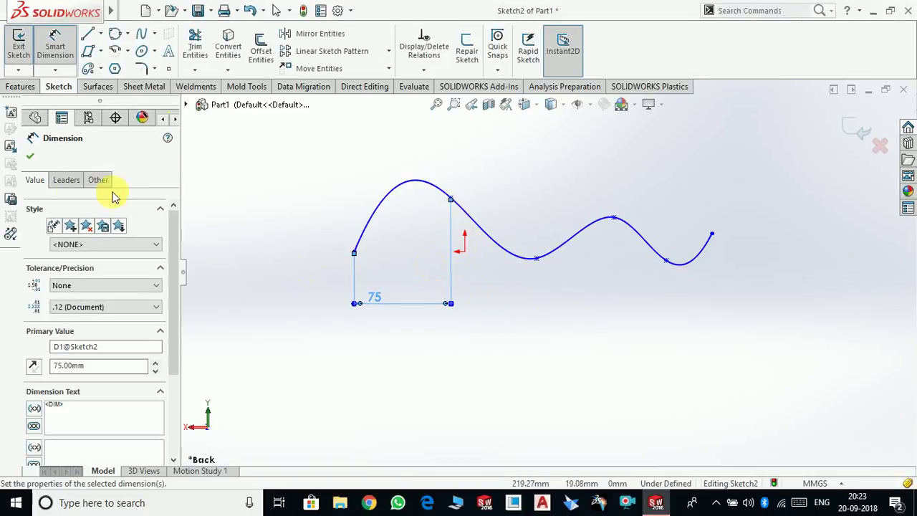
click(30, 155)
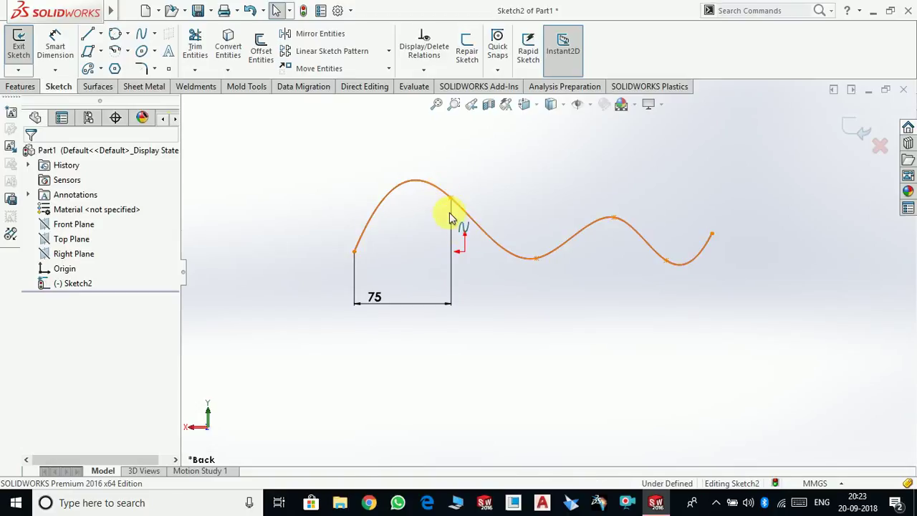
Reshape the spline with the tangency handles at its second and third points, flattening the first rise and lengthening the third point's handle.
click(450, 217)
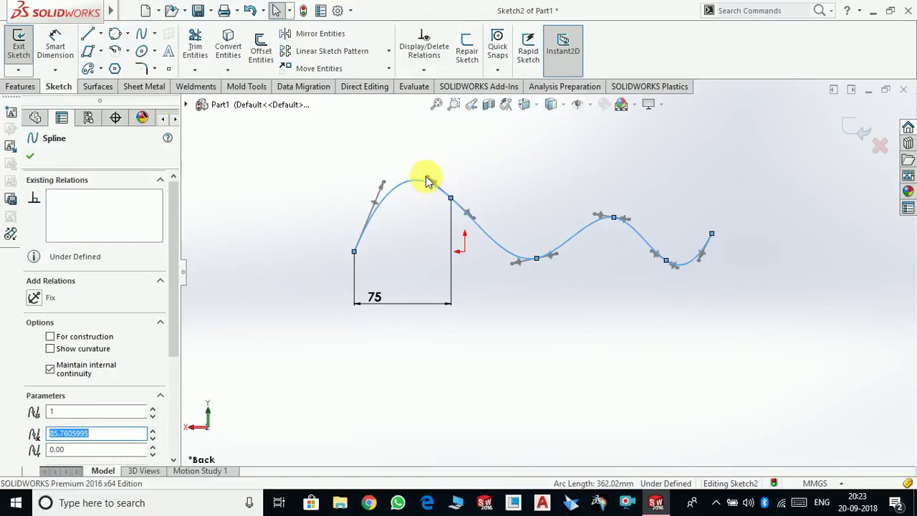
drag(425, 181, 431, 203)
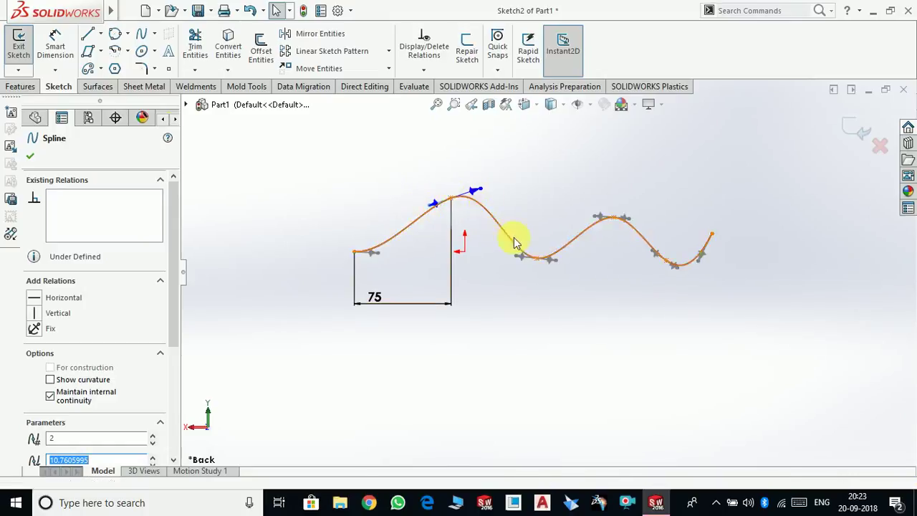
mouse_move(497, 258)
mouse_down()
mouse_move(466, 250)
mouse_move(427, 260)
mouse_move(484, 267)
mouse_move(492, 227)
mouse_move(482, 256)
mouse_up()
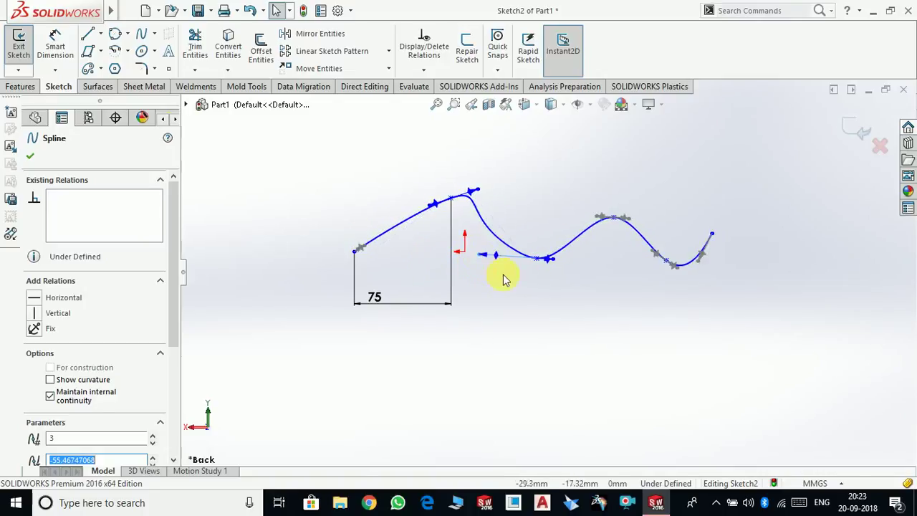
click(30, 155)
Dimension the length of the tangency handle at the spline's third point as 210 mm.
click(58, 43)
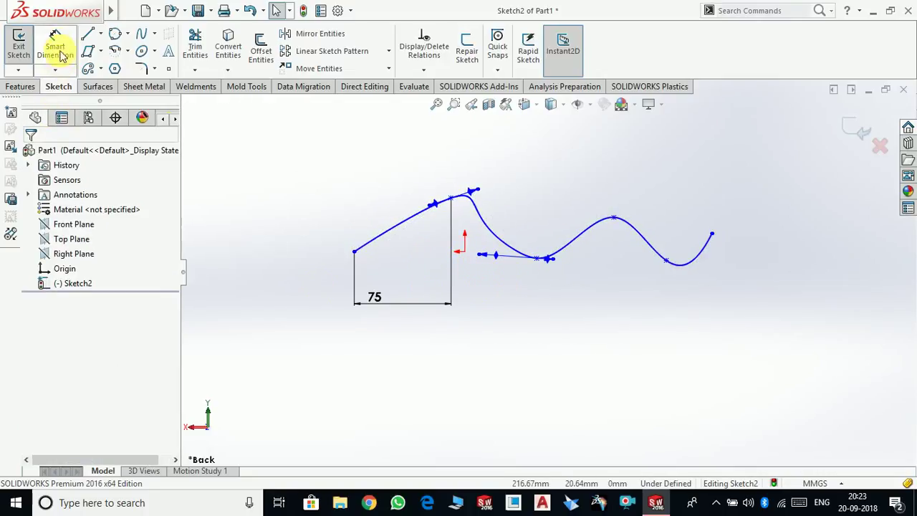
click(482, 255)
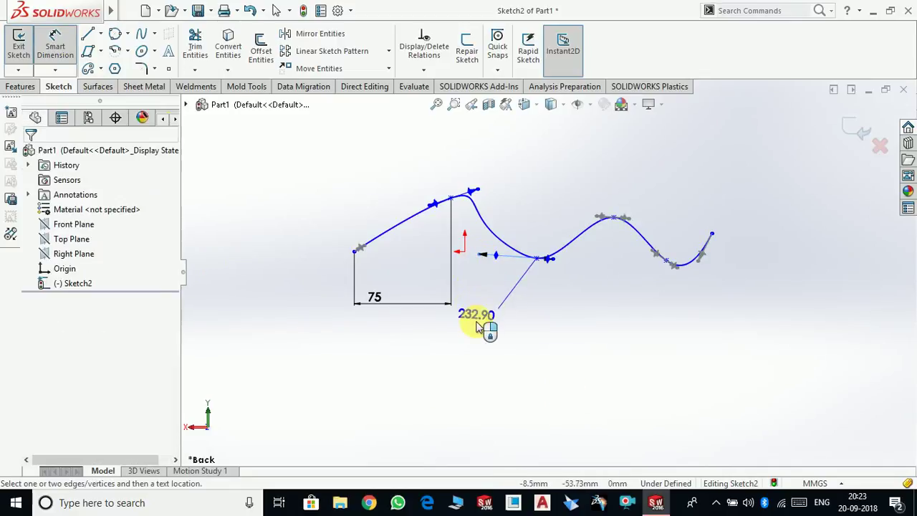
click(476, 326)
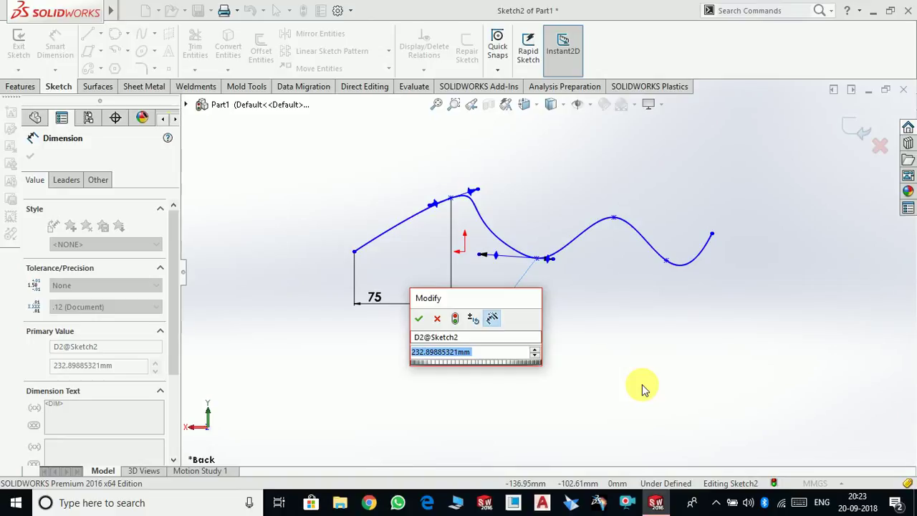
text(210)
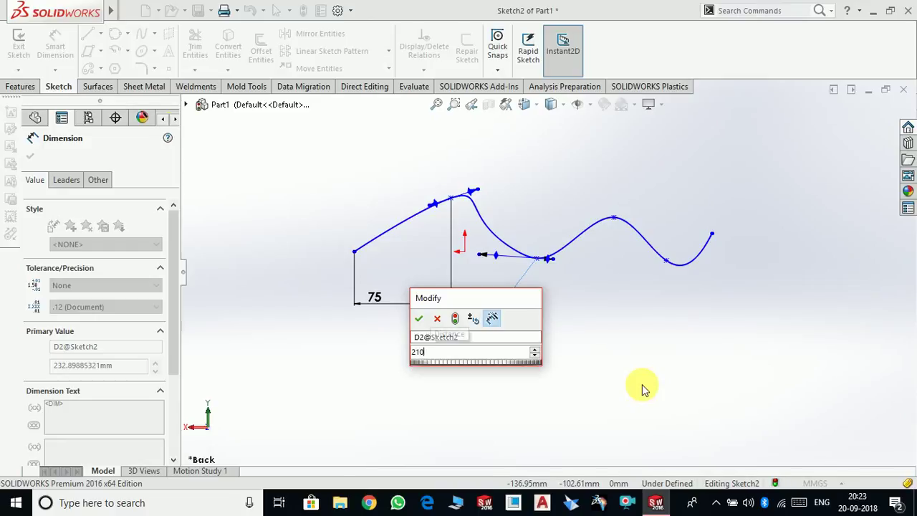
key(Return)
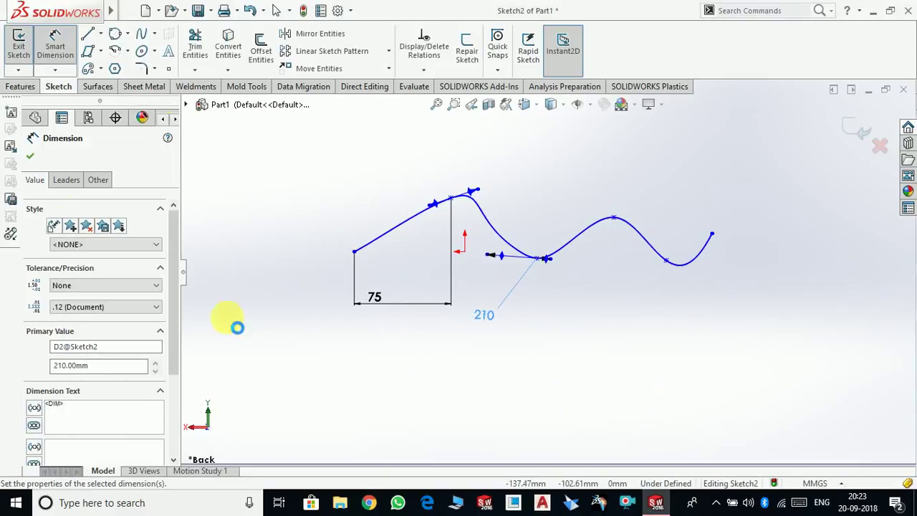
click(30, 155)
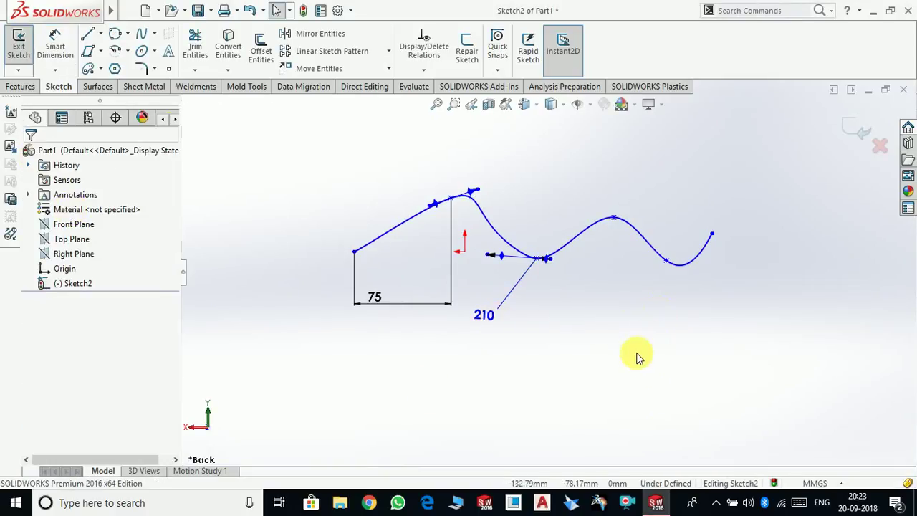
Delete the whole spline together with its 75 and 210 dimensions.
scroll(637, 345, up, 6)
scroll(555, 293, down, 6)
scroll(644, 282, up, 2)
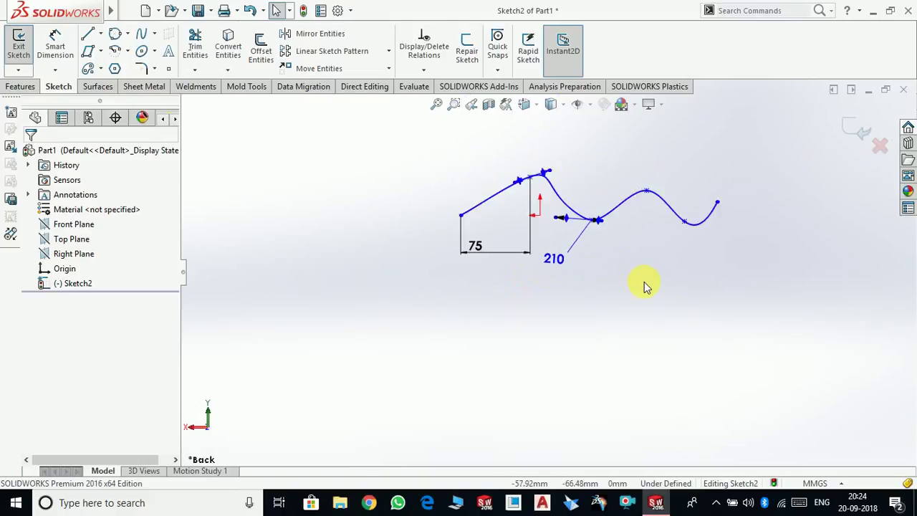
scroll(630, 230, down, 4)
scroll(665, 301, up, 4)
scroll(493, 291, down, 3)
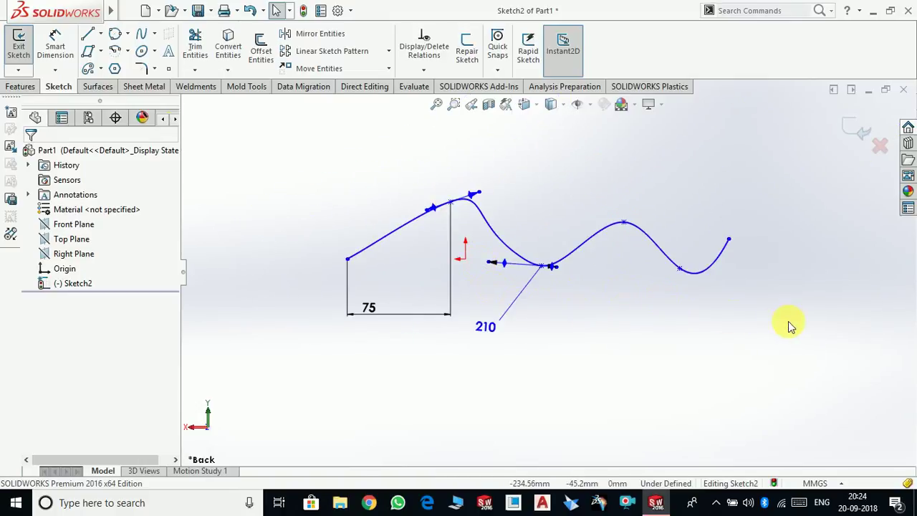
drag(800, 366, 172, 133)
drag(292, 162, 293, 163)
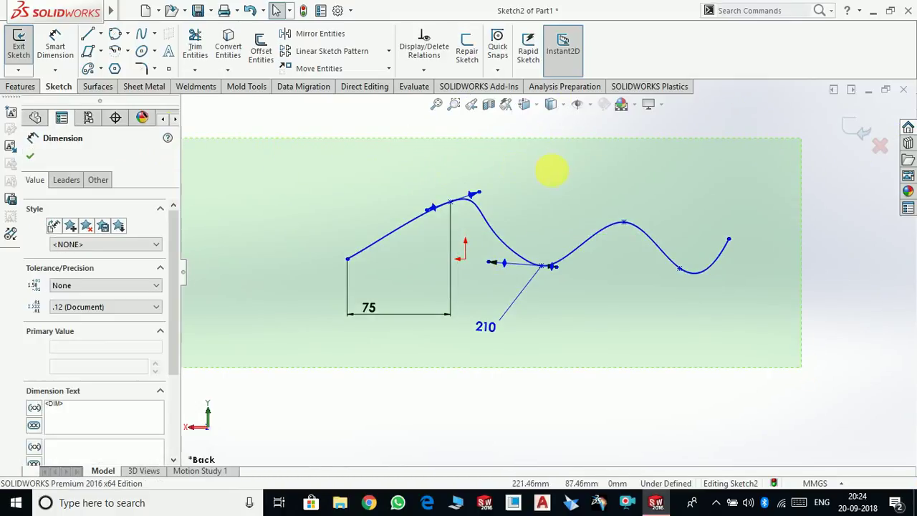
key(Delete)
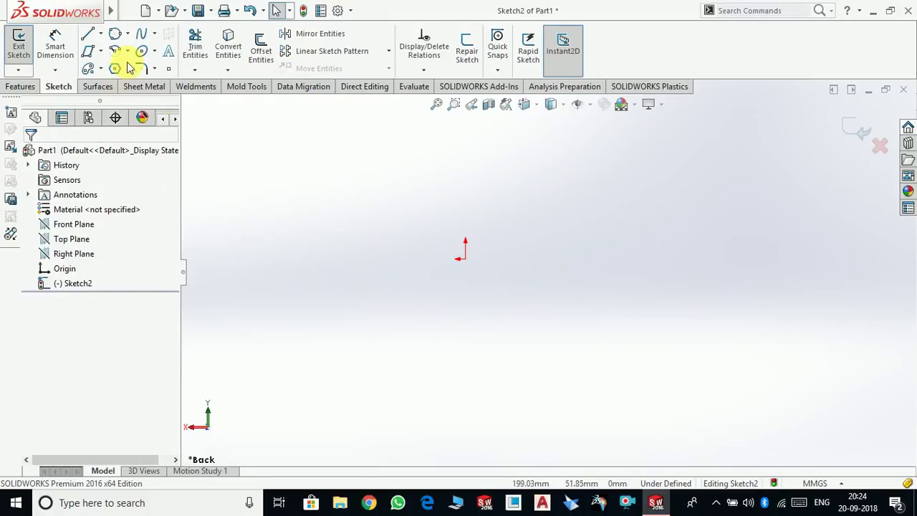
Sketch a Bezier style spline from three control vertices, starting level with the origin, arching above it and spanning about 305 mm.
click(155, 34)
click(171, 67)
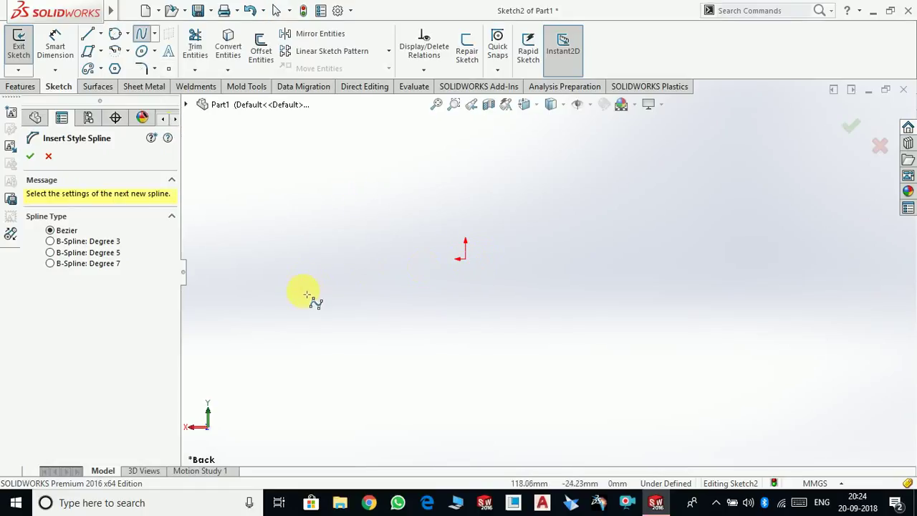
click(310, 259)
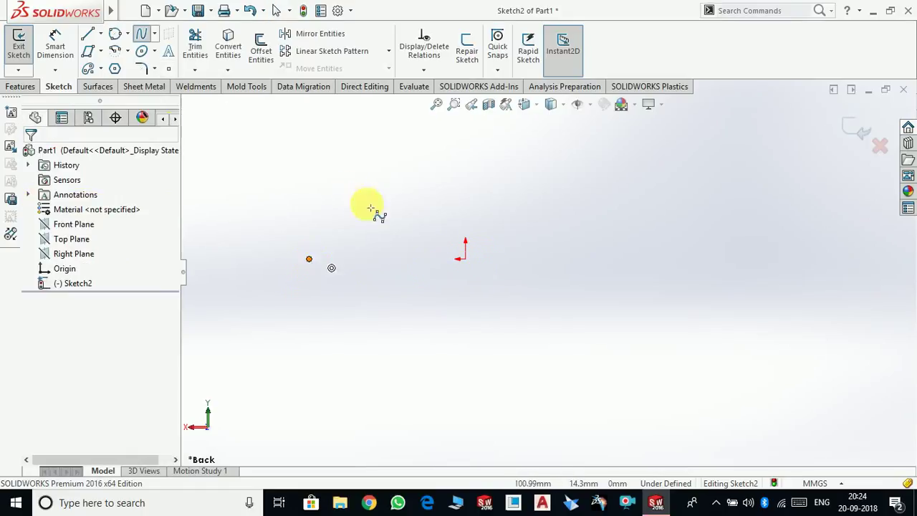
click(533, 182)
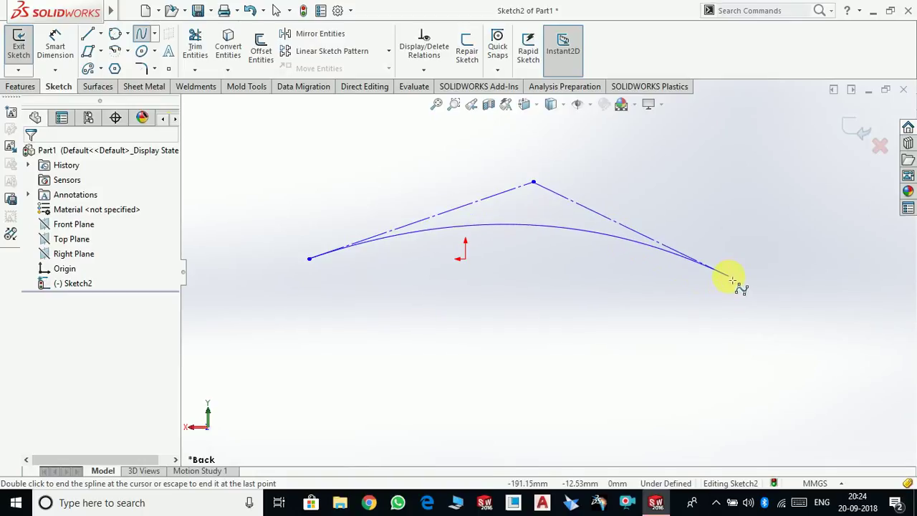
click(731, 276)
key(Escape)
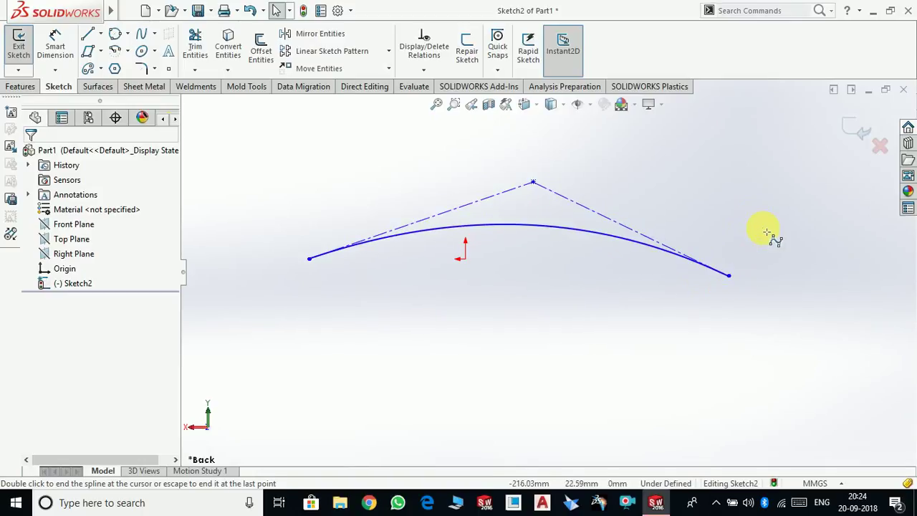
Reshape the style spline by moving its middle control vertex up and towards the far end, to about X -93, Y 70 mm.
scroll(544, 248, up, 3)
scroll(544, 248, down, 3)
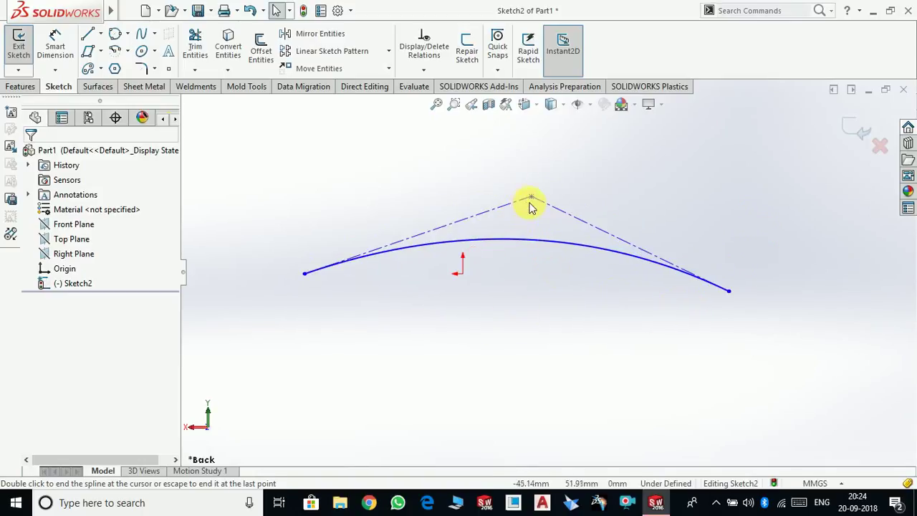
click(531, 200)
drag(530, 199, 592, 177)
click(30, 155)
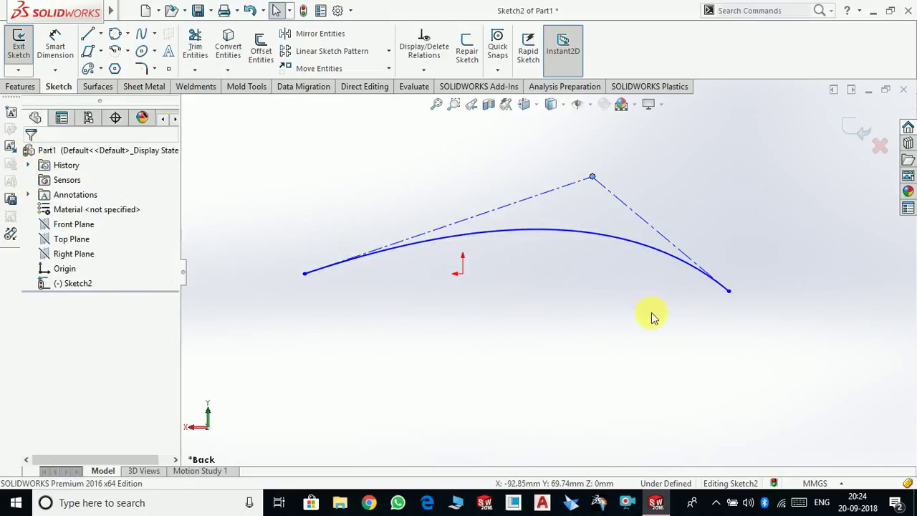
Bring up the available spline types for the next curve.
scroll(511, 270, up, 2)
scroll(511, 270, down, 3)
scroll(686, 323, up, 4)
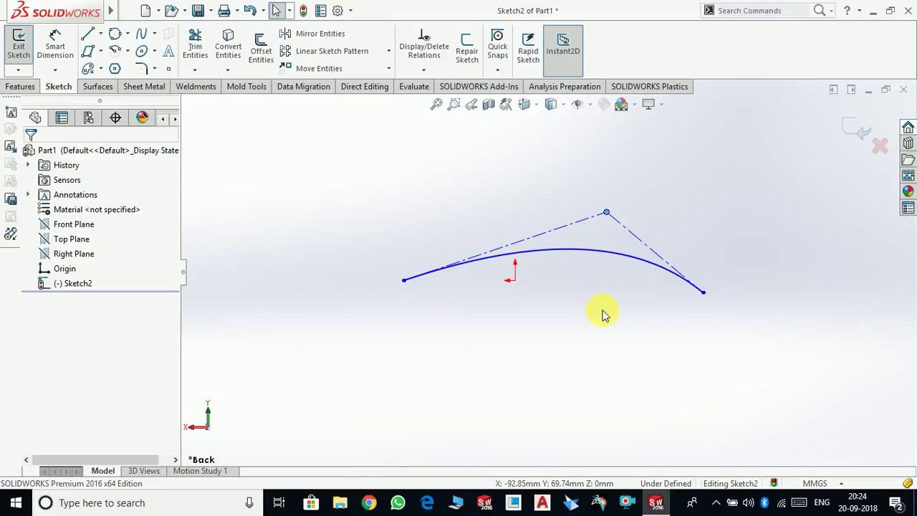
click(152, 34)
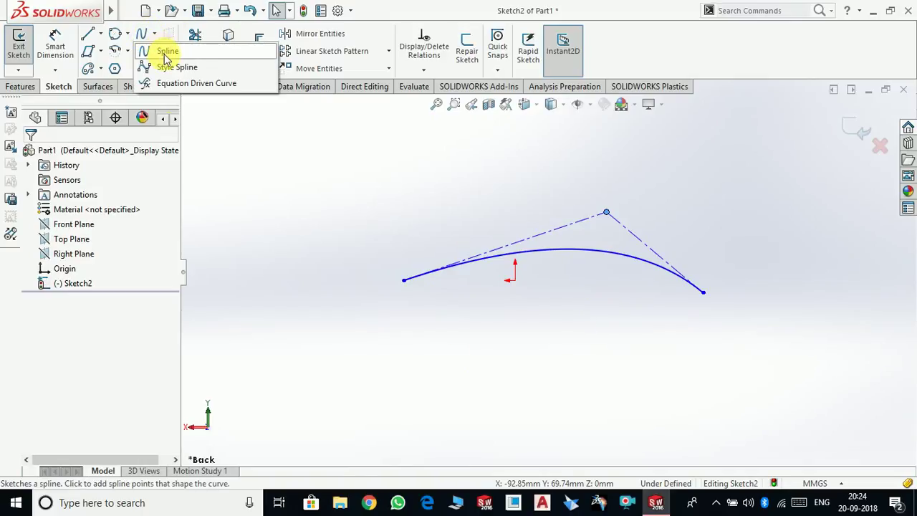